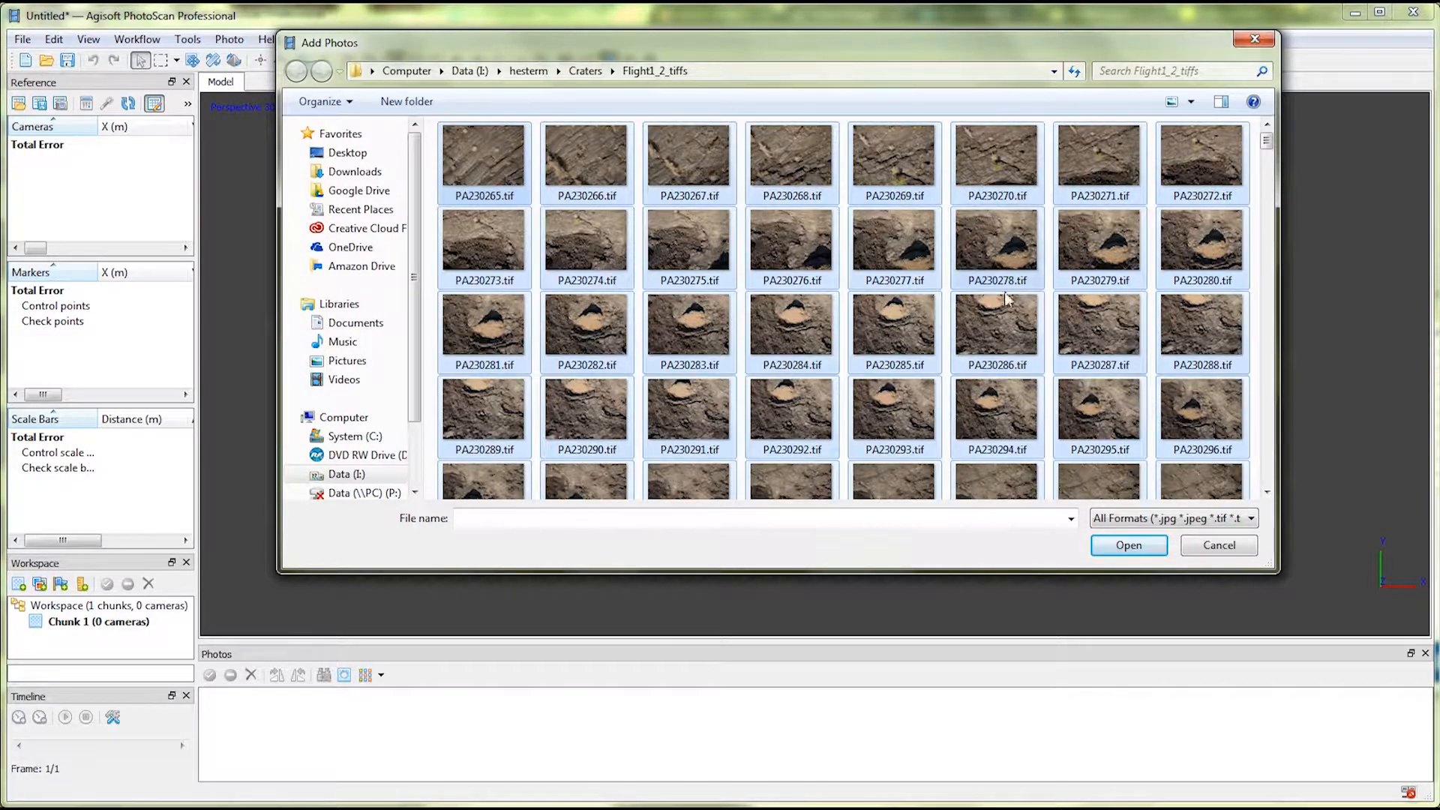
- Add the selected TIFF photos from the Flight1_2_tiffs folder to the chunk and align them with Low accuracy
left_click(1139, 546)
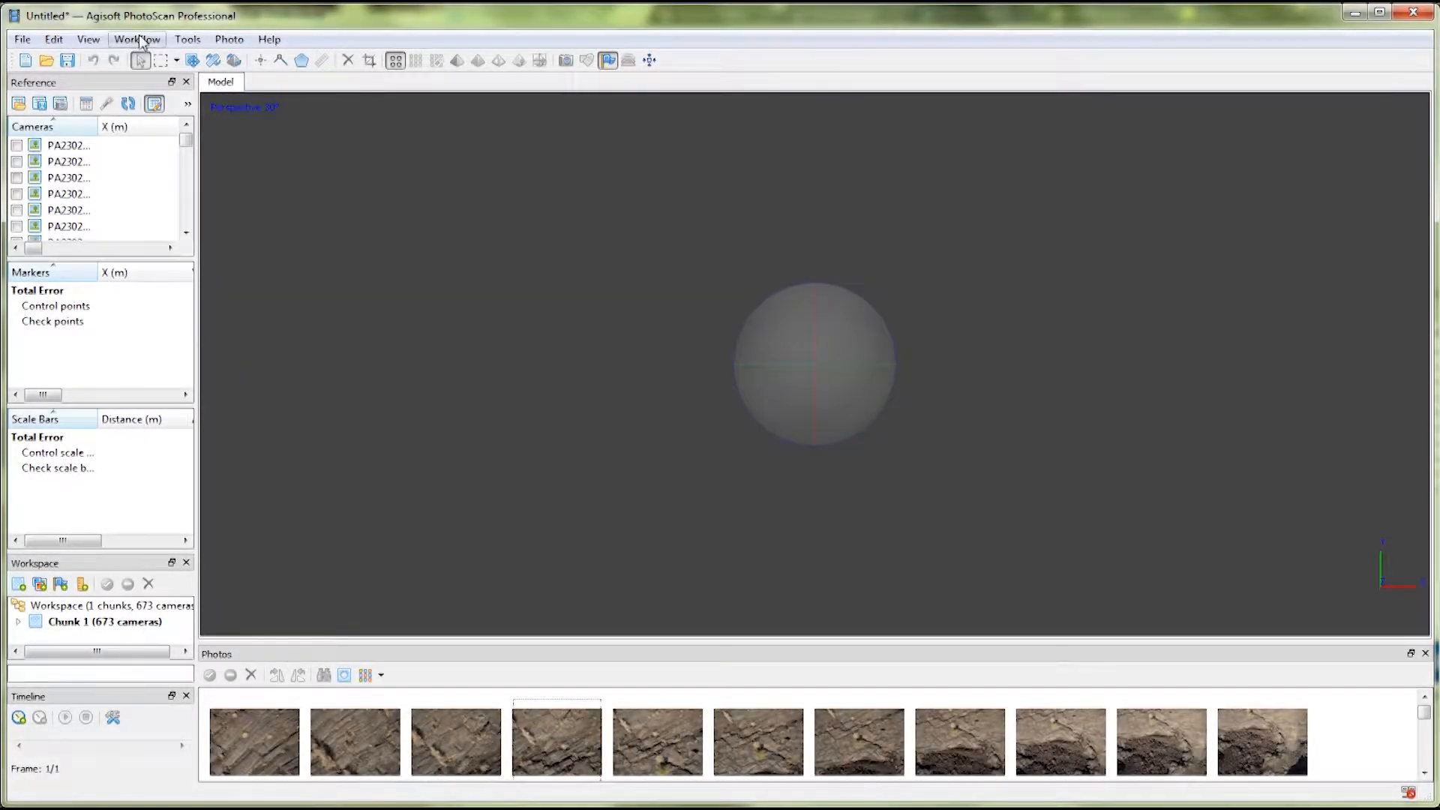
left_click(140, 39)
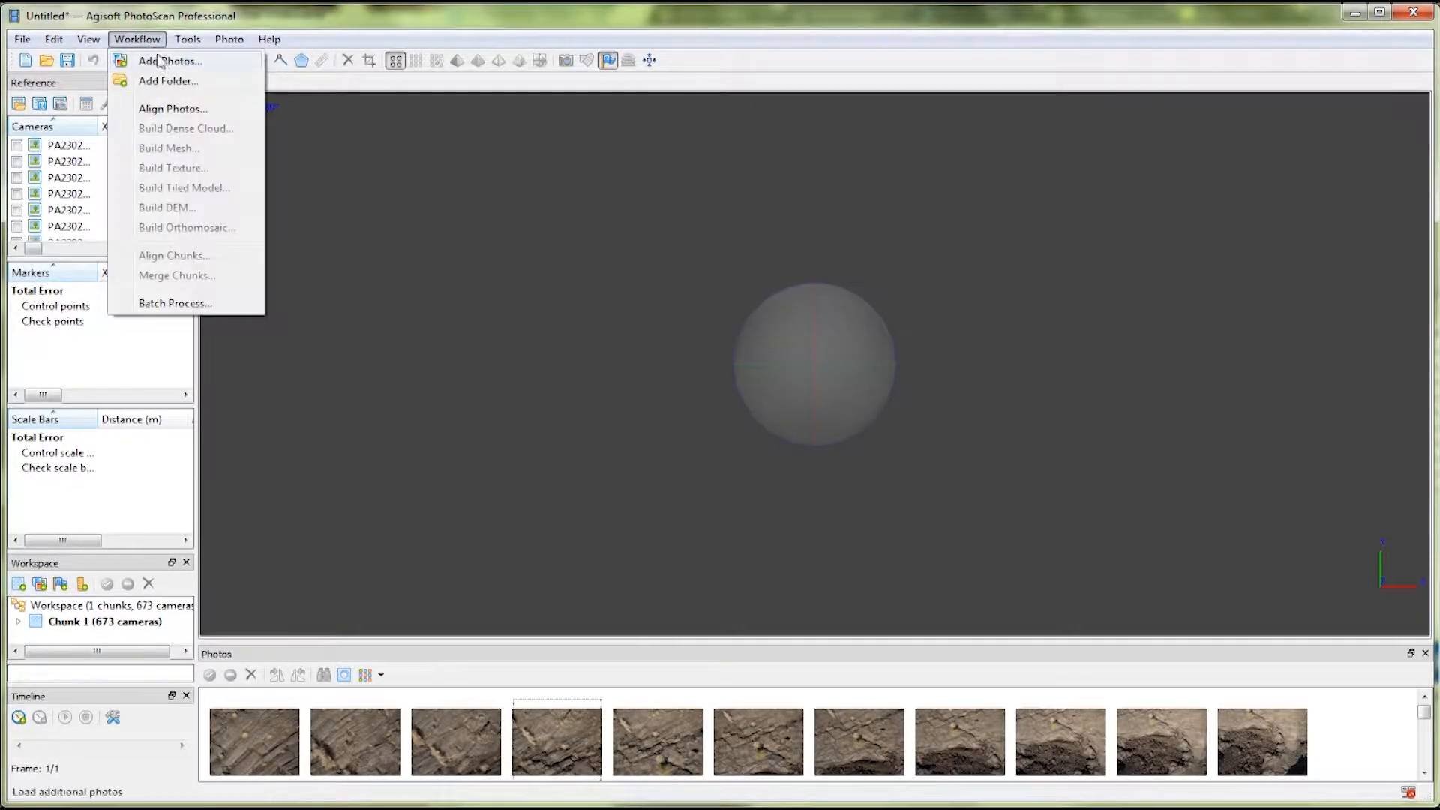
left_click(174, 109)
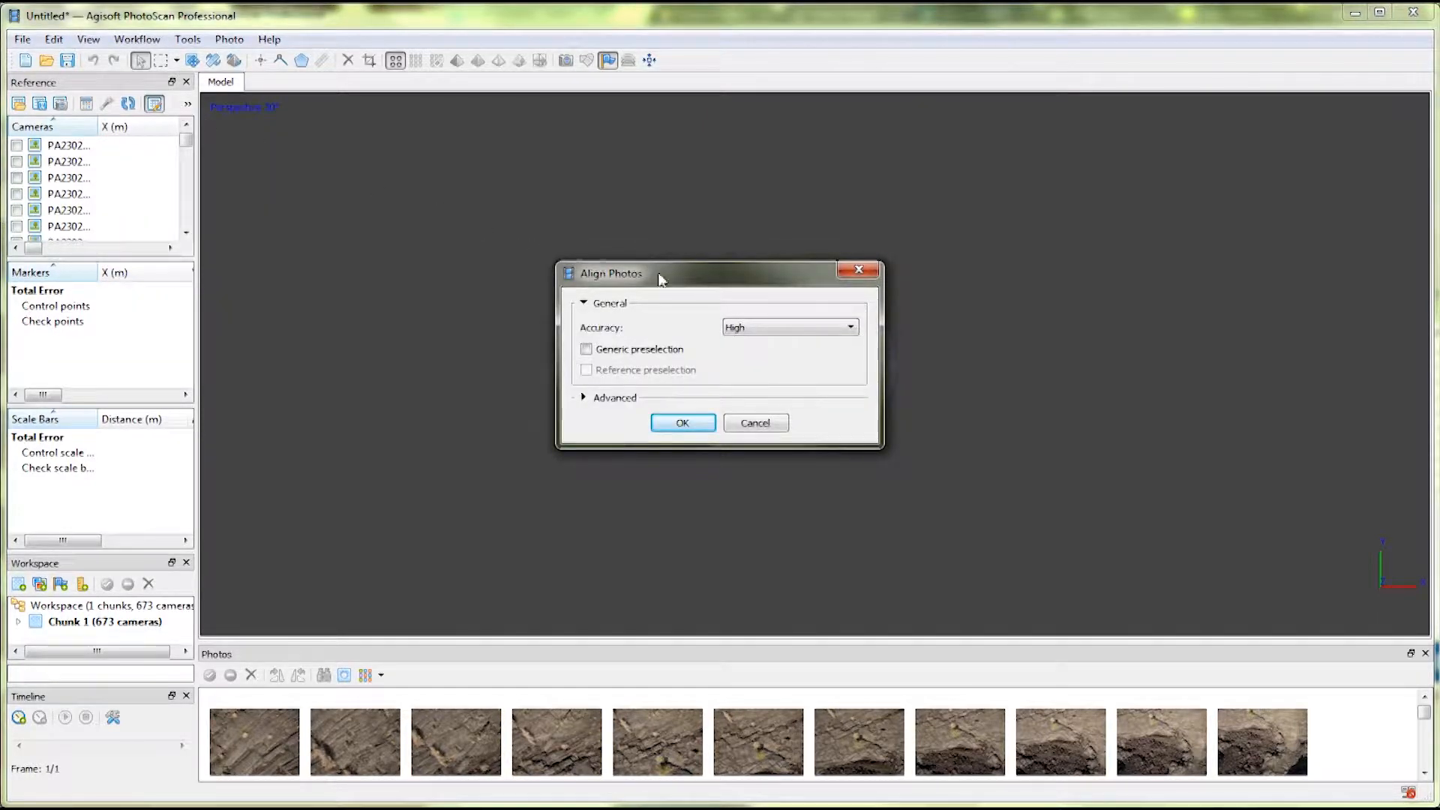
left_click(736, 328)
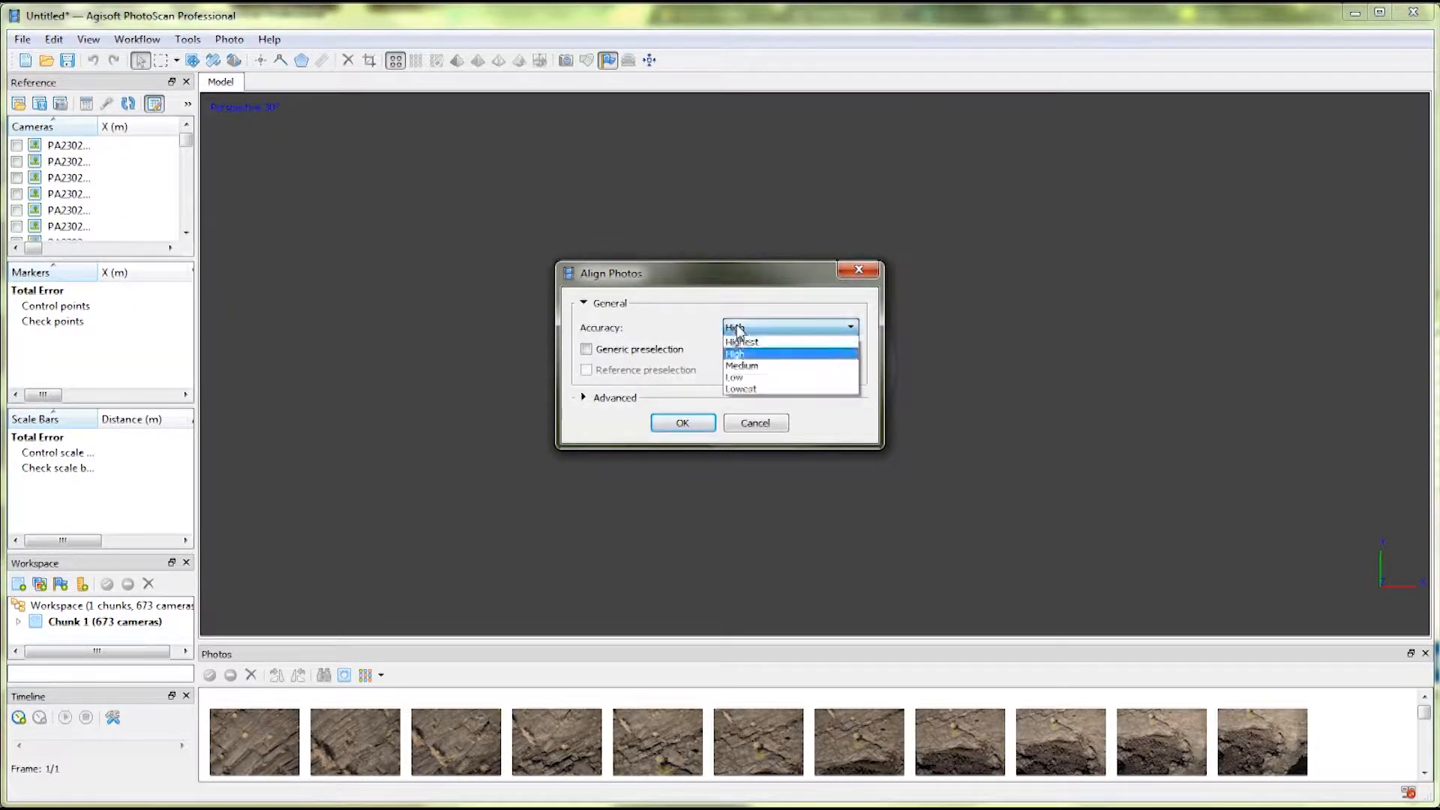
left_click(749, 381)
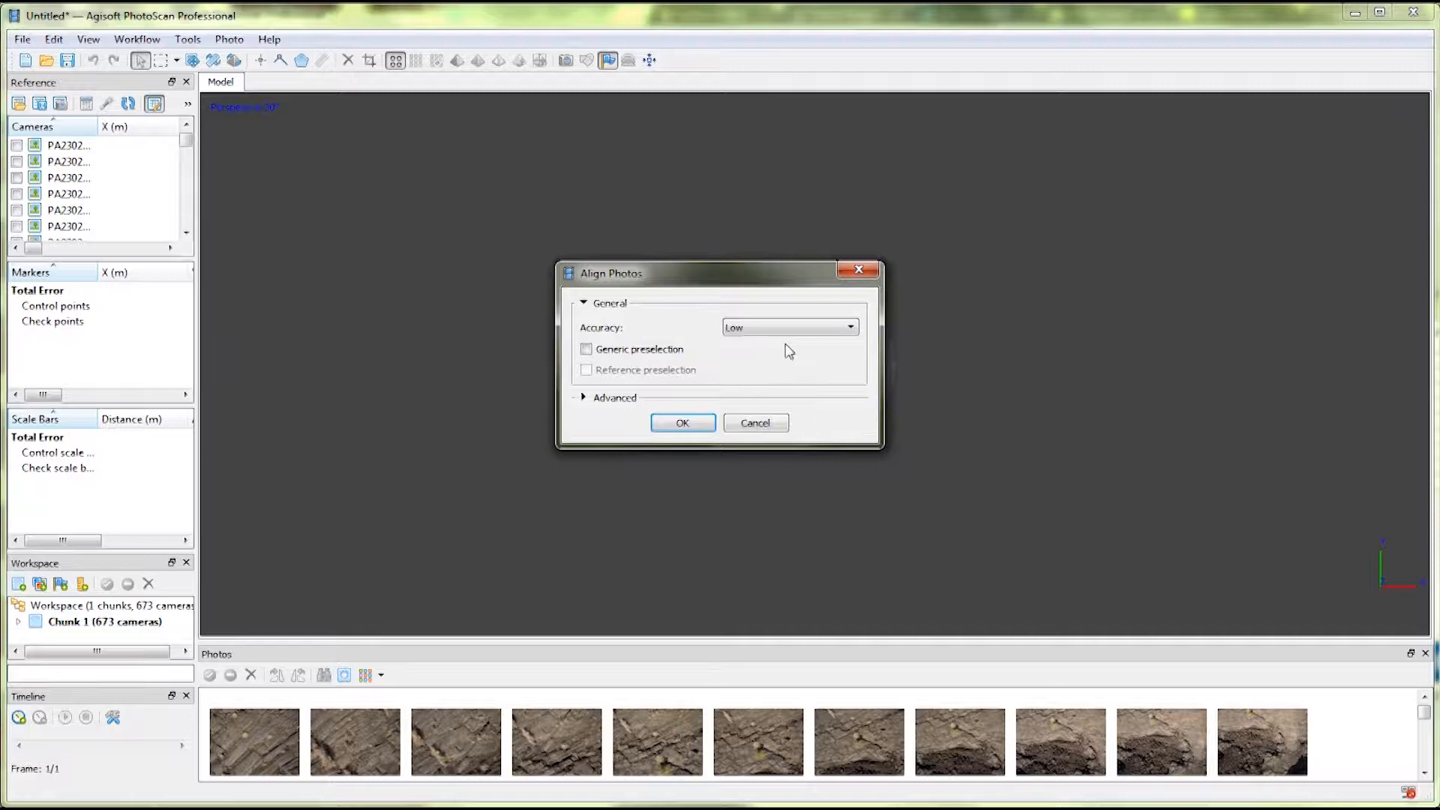
left_click(683, 424)
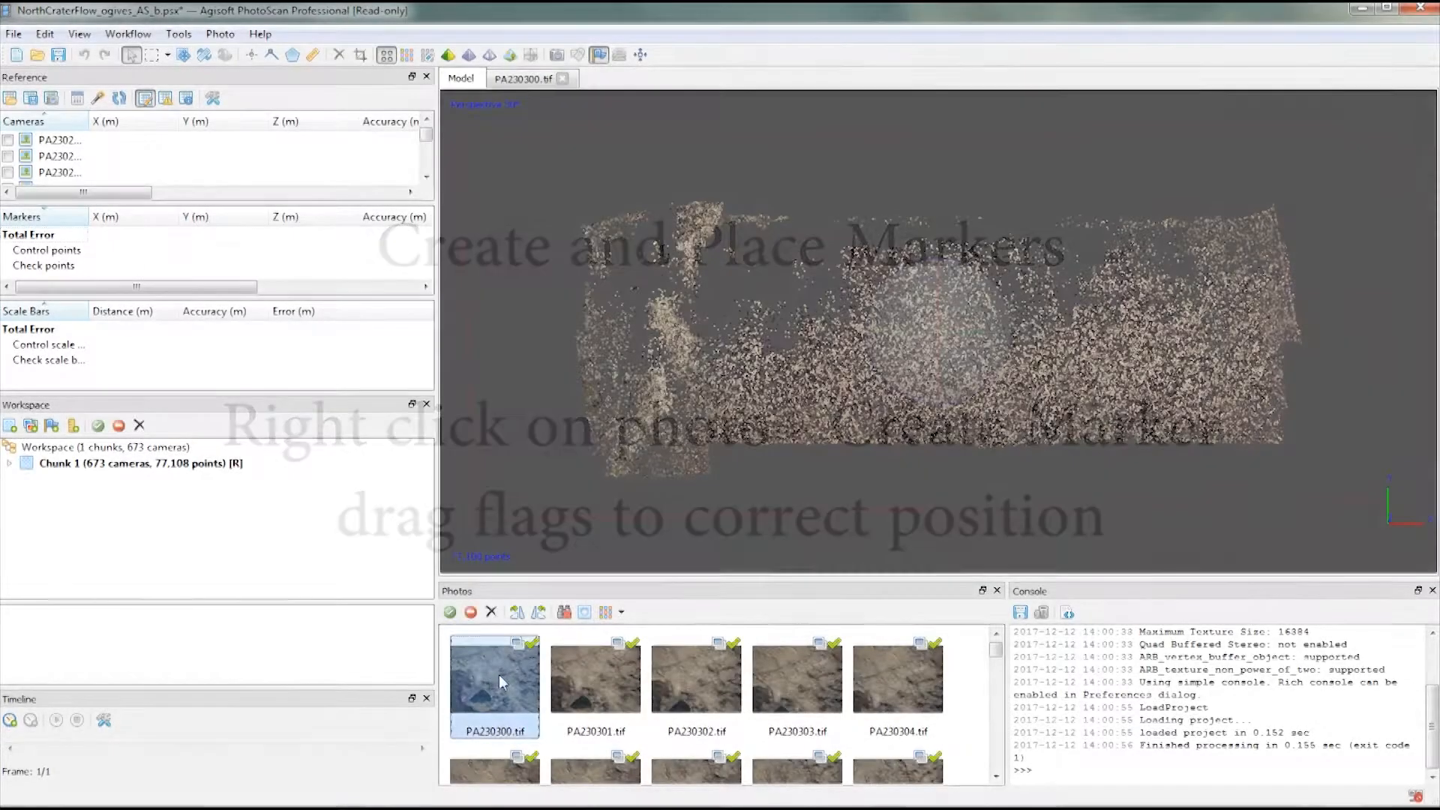
- Create a marker on the centre of the white ground target in photo PA230300.tif
double_click(498, 674)
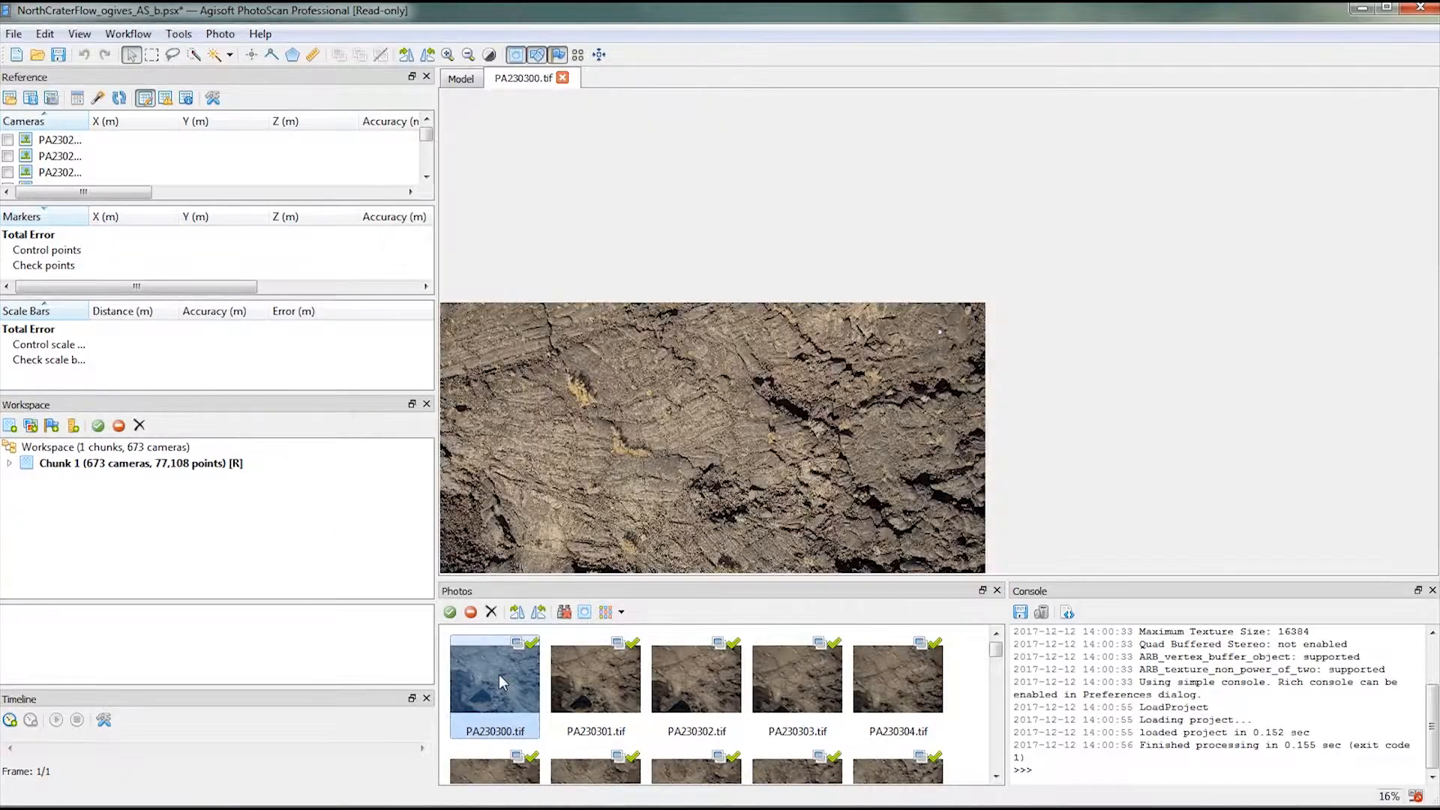
scroll(925, 315, "up", 6)
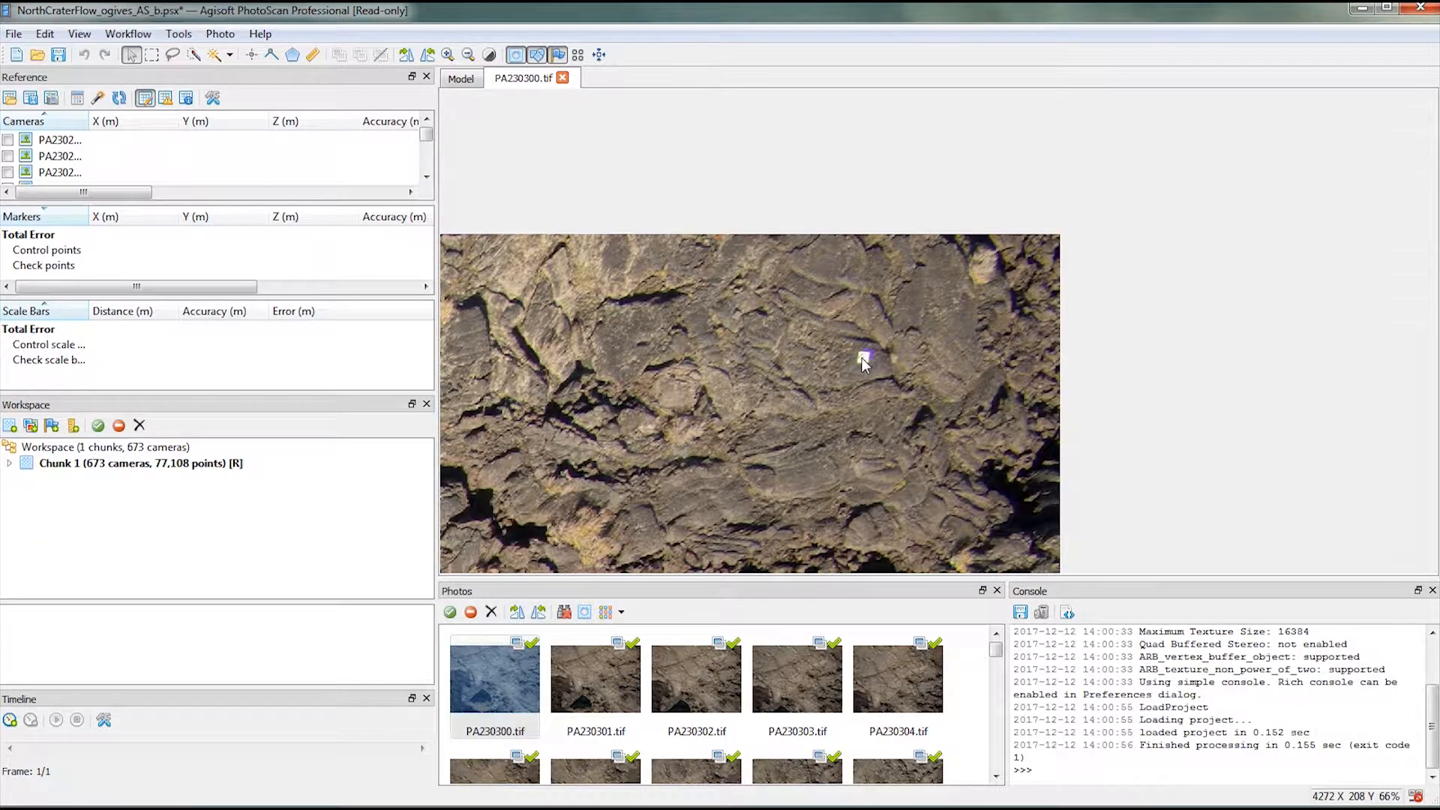
right_click(861, 359)
left_click(876, 372)
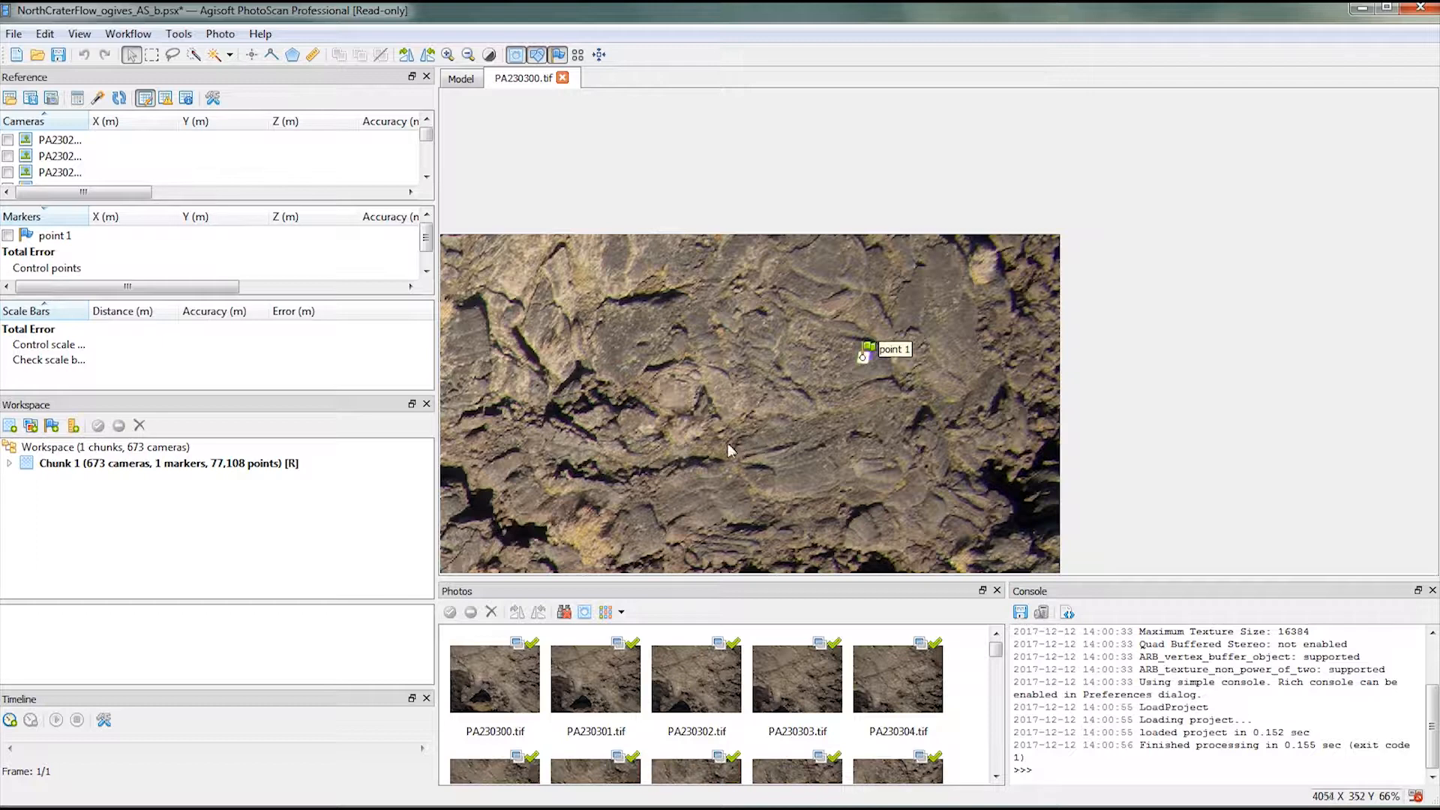
- Refine the point 1 marker onto the centre of the white target in photos PA230301.tif, PA230302.tif and PA230303.tif
left_click(628, 684)
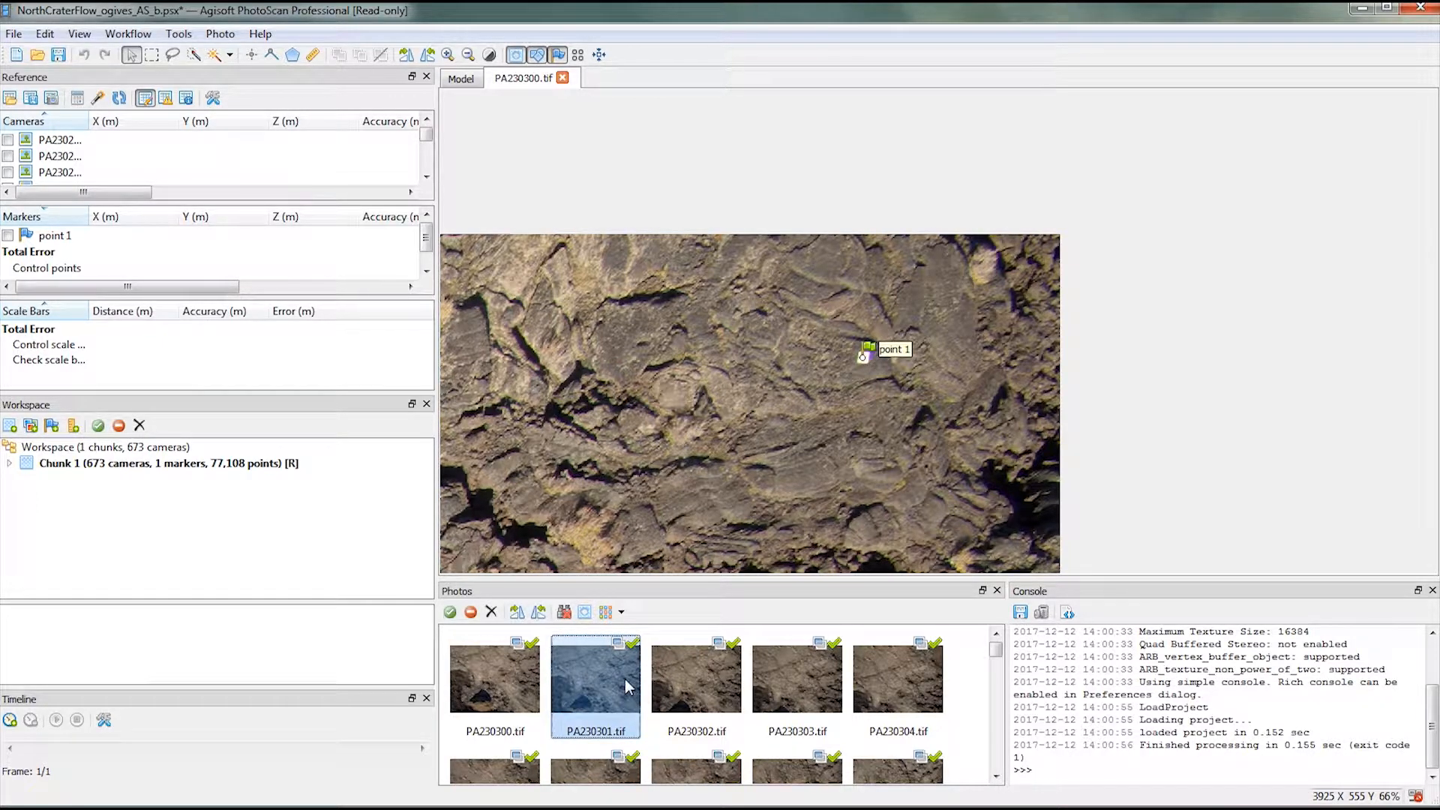
double_click(629, 685)
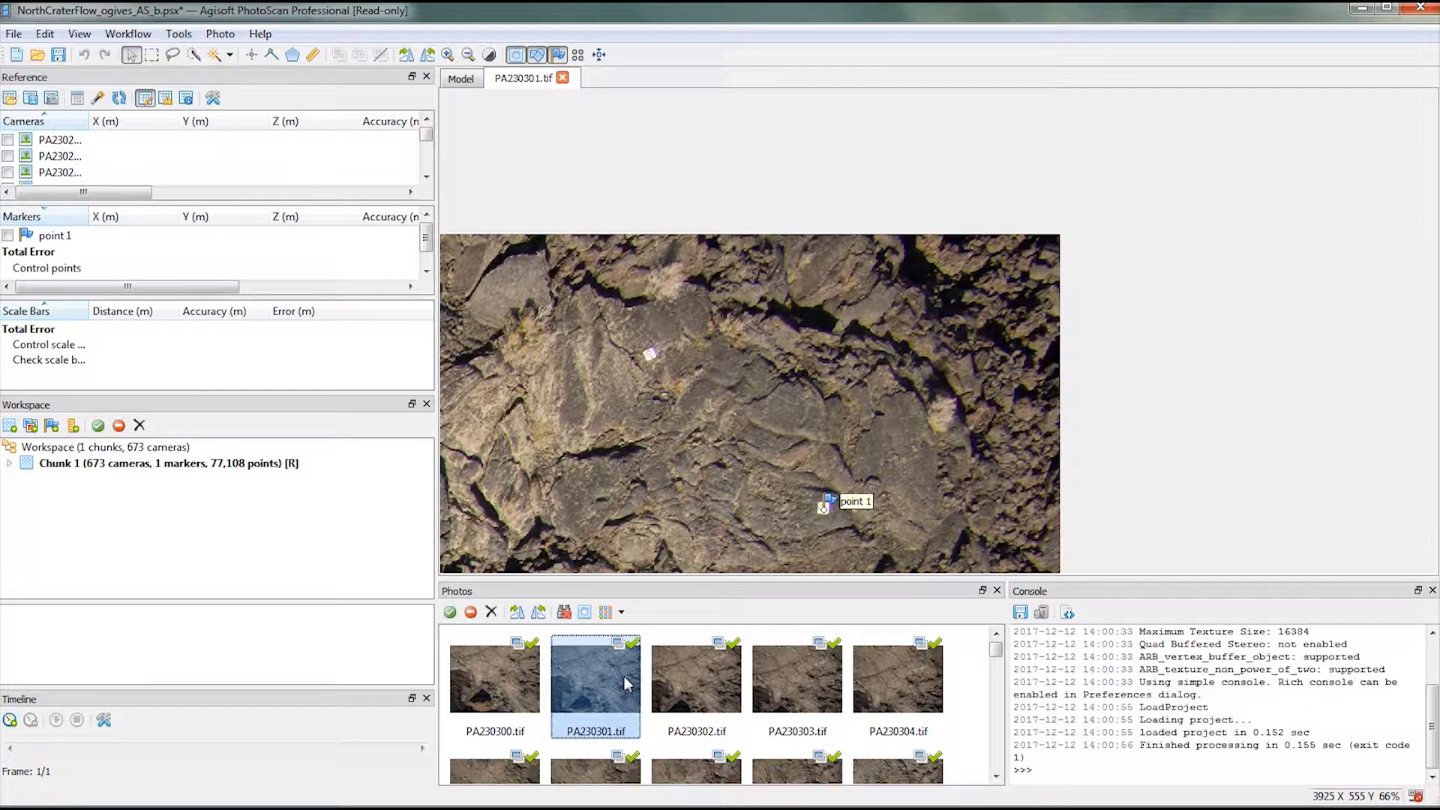
scroll(841, 506, "up", 3)
scroll(828, 519, "up", 3)
left_click_drag(800, 528, 793, 515)
key("Page_Down")
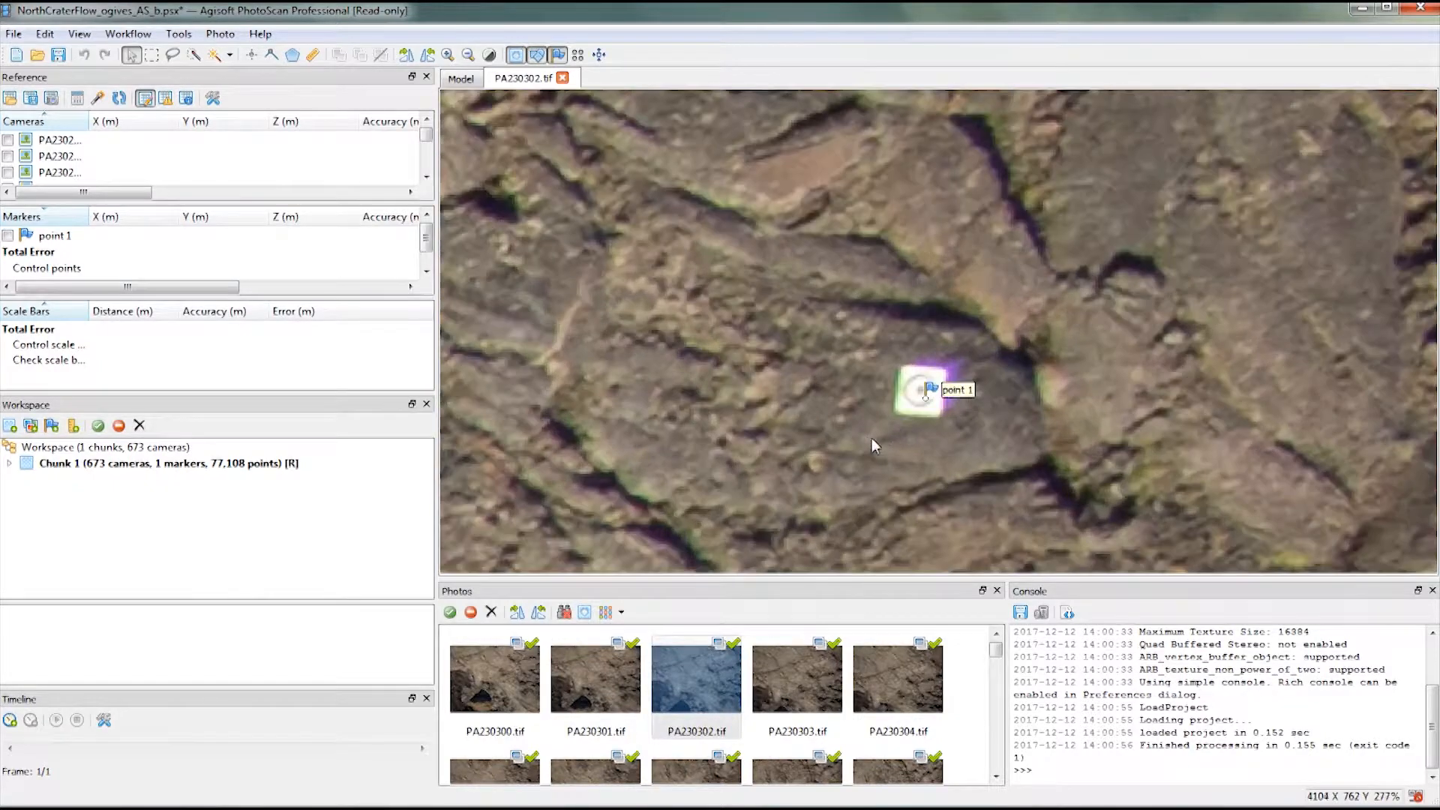
left_click_drag(919, 392, 920, 390)
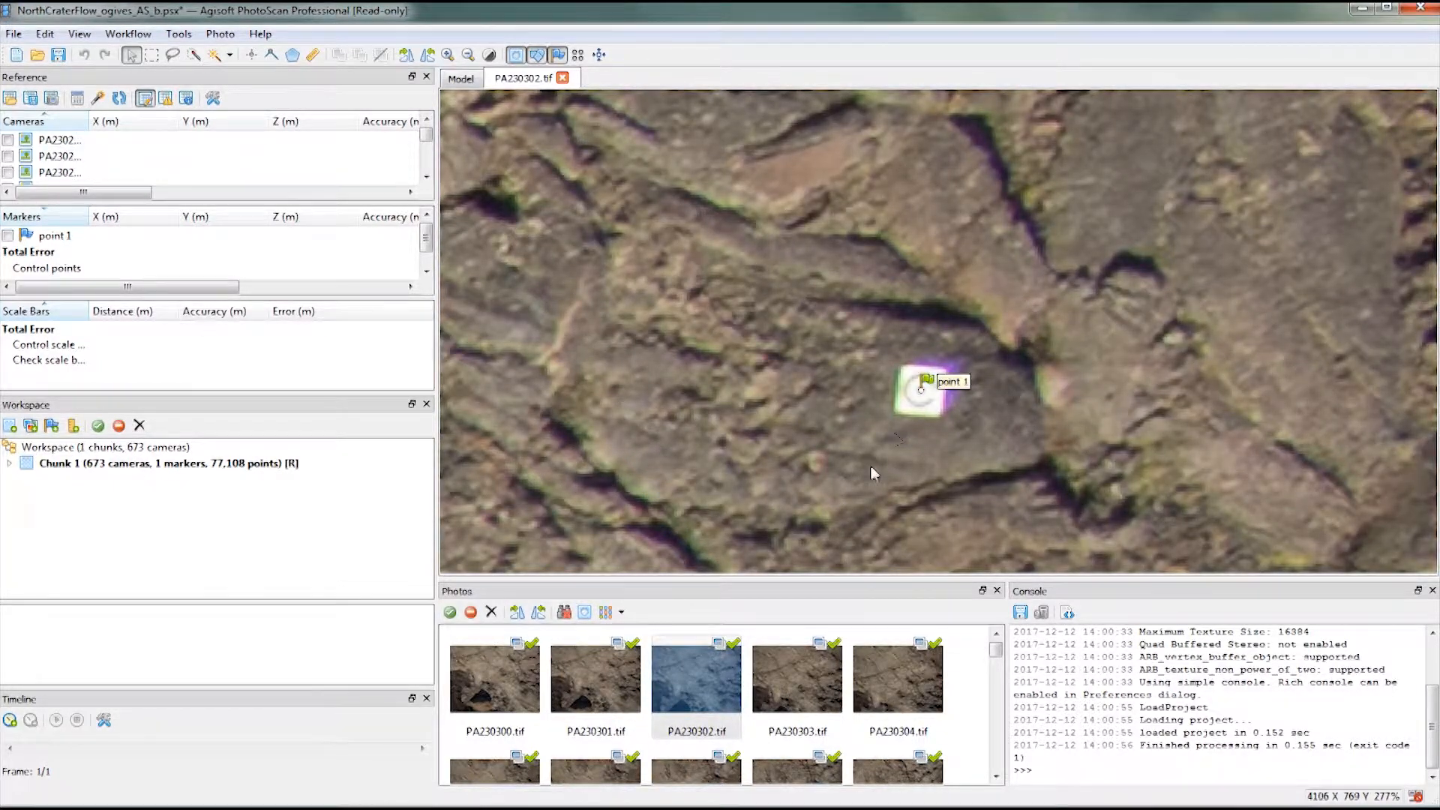
key("Page_Down")
scroll(855, 458, "up", 8)
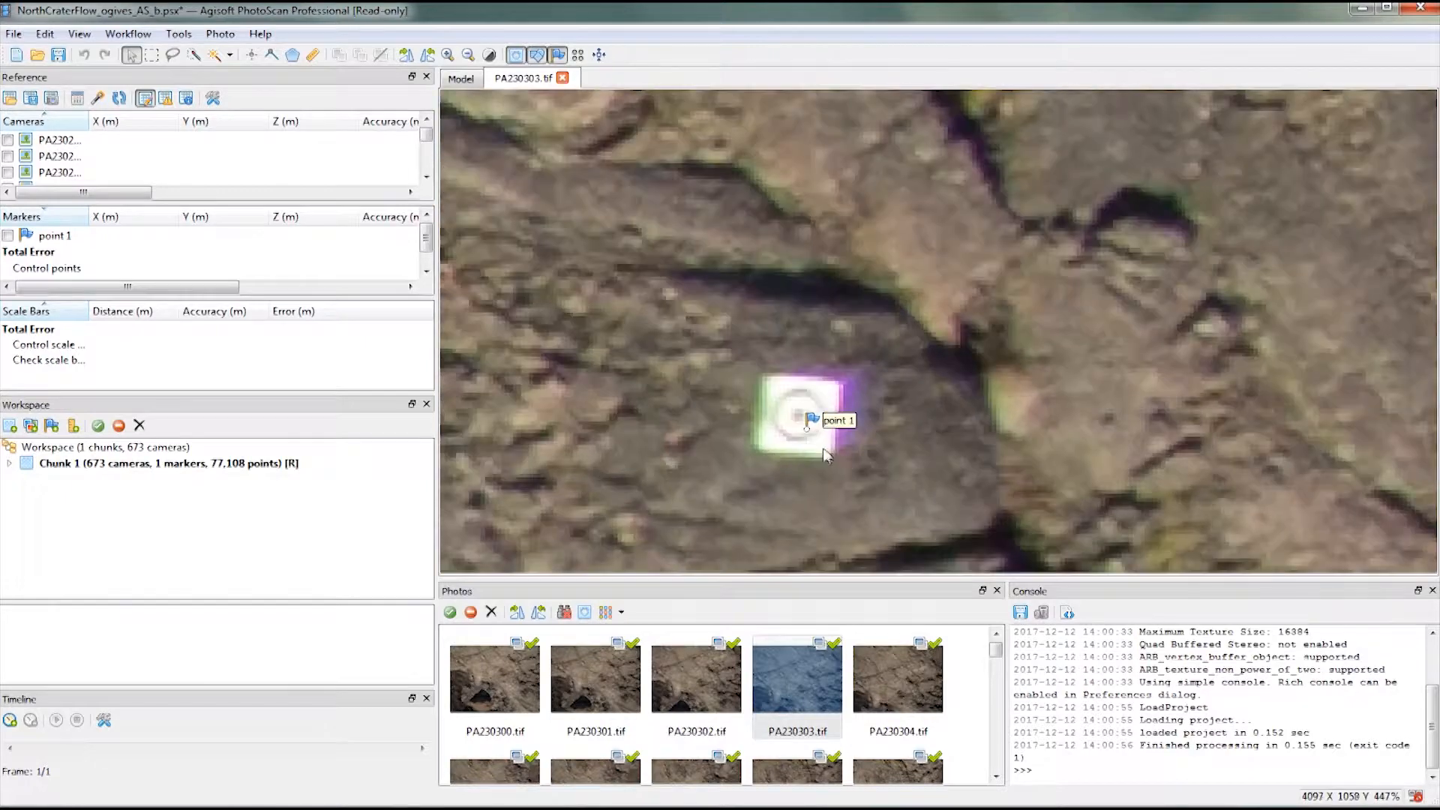
left_click_drag(808, 431, 797, 415)
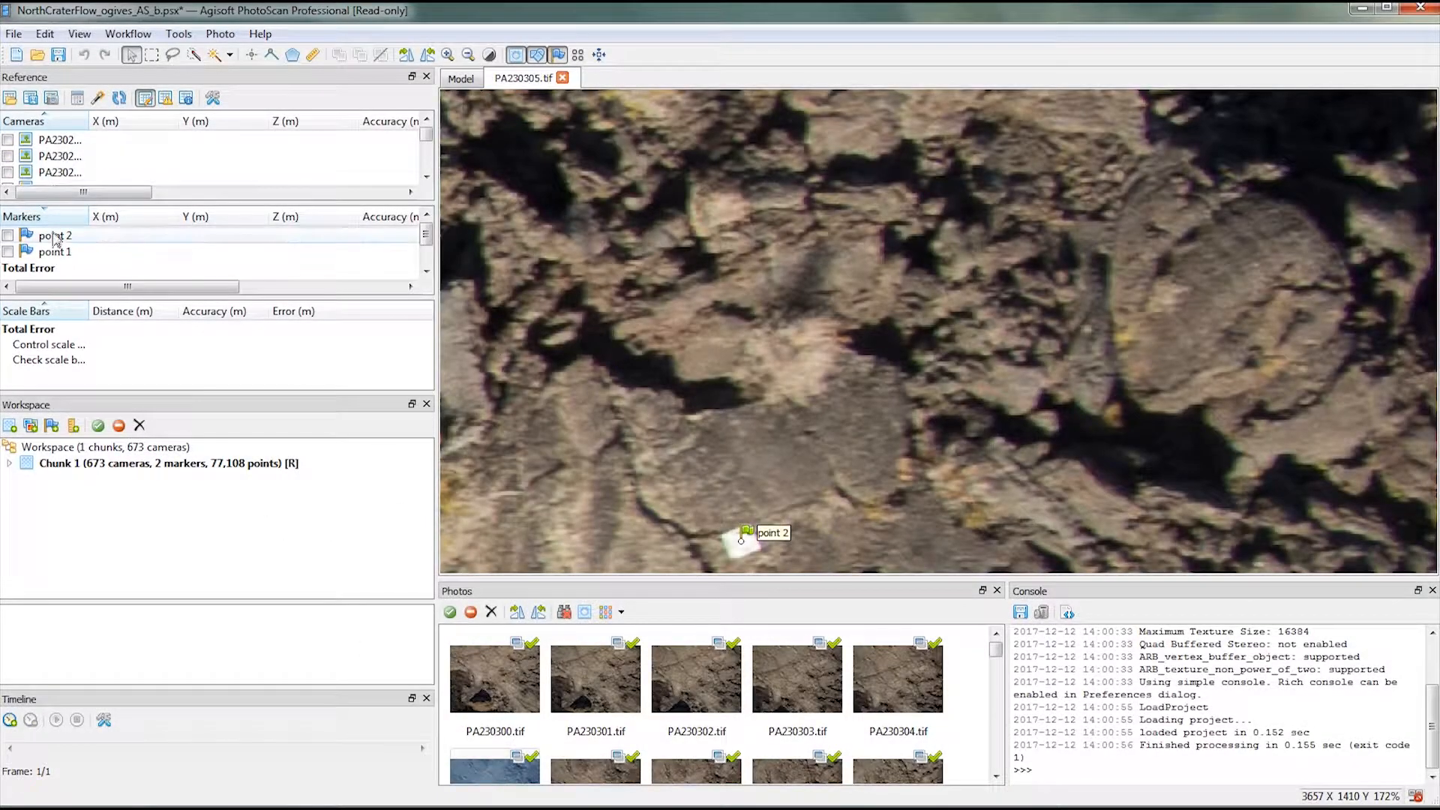
- Create a scale bar between markers point 1 and point 2 and enter its distance in metres
left_click(54, 237)
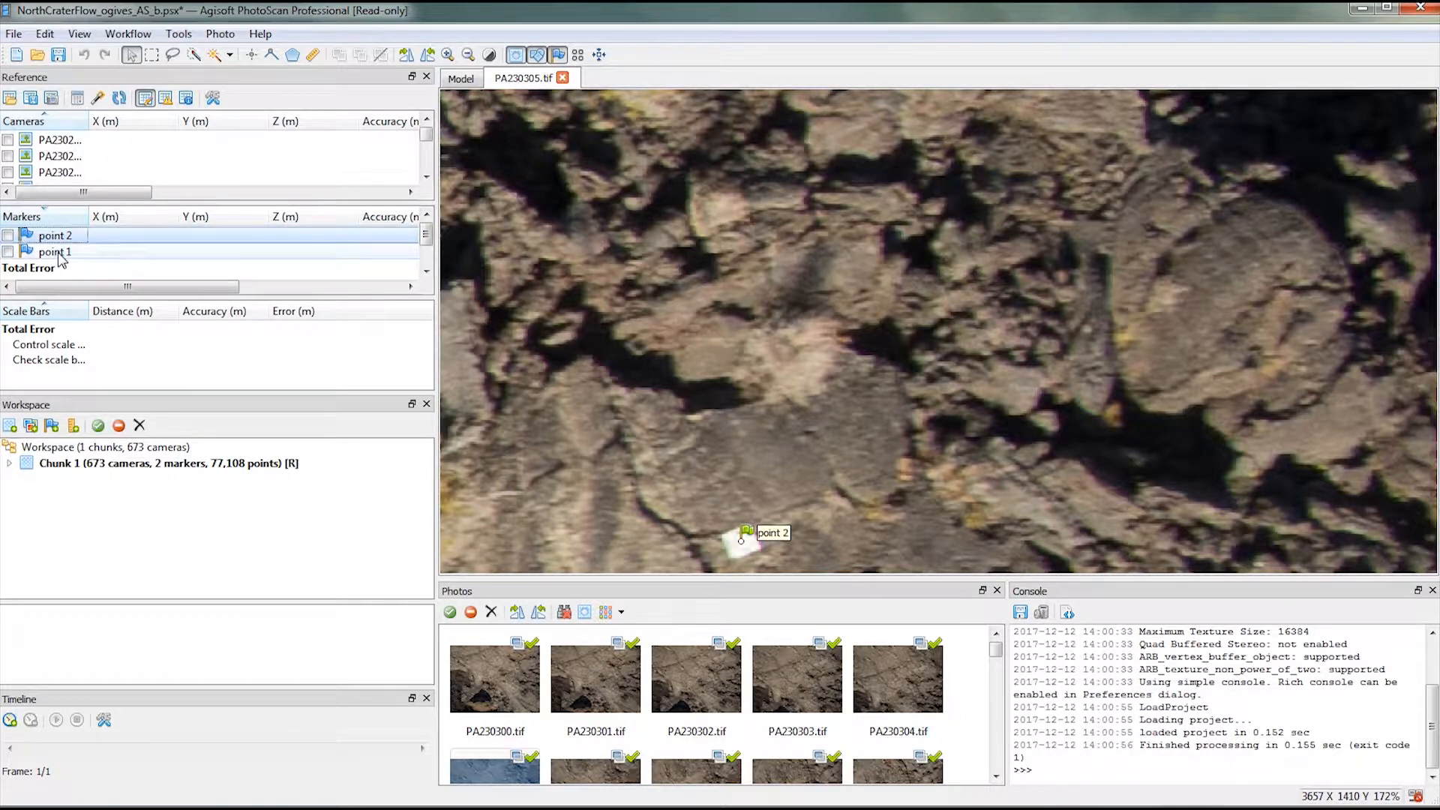
left_click(59, 254, "ctrl")
right_click(73, 251)
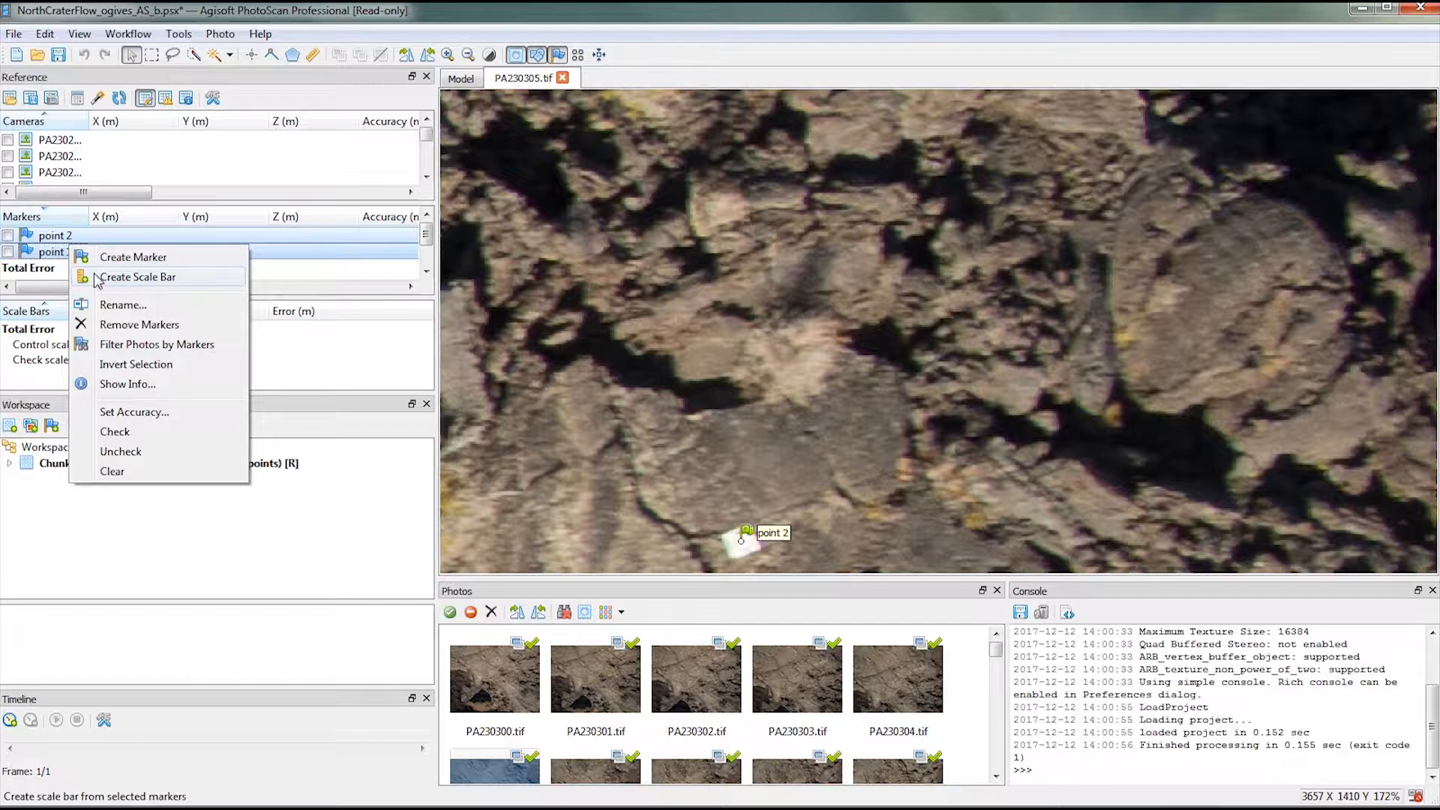
left_click(97, 277)
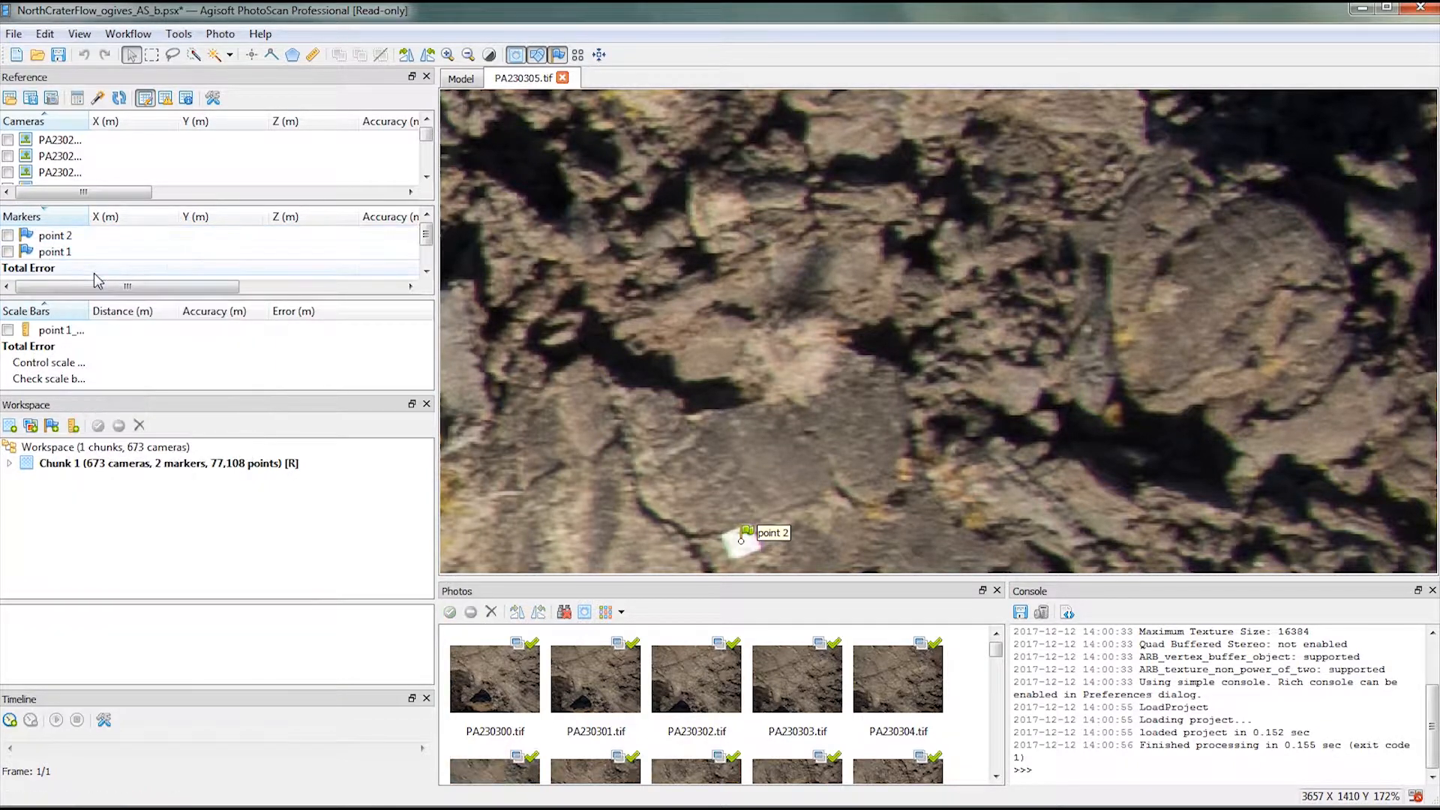
double_click(132, 330)
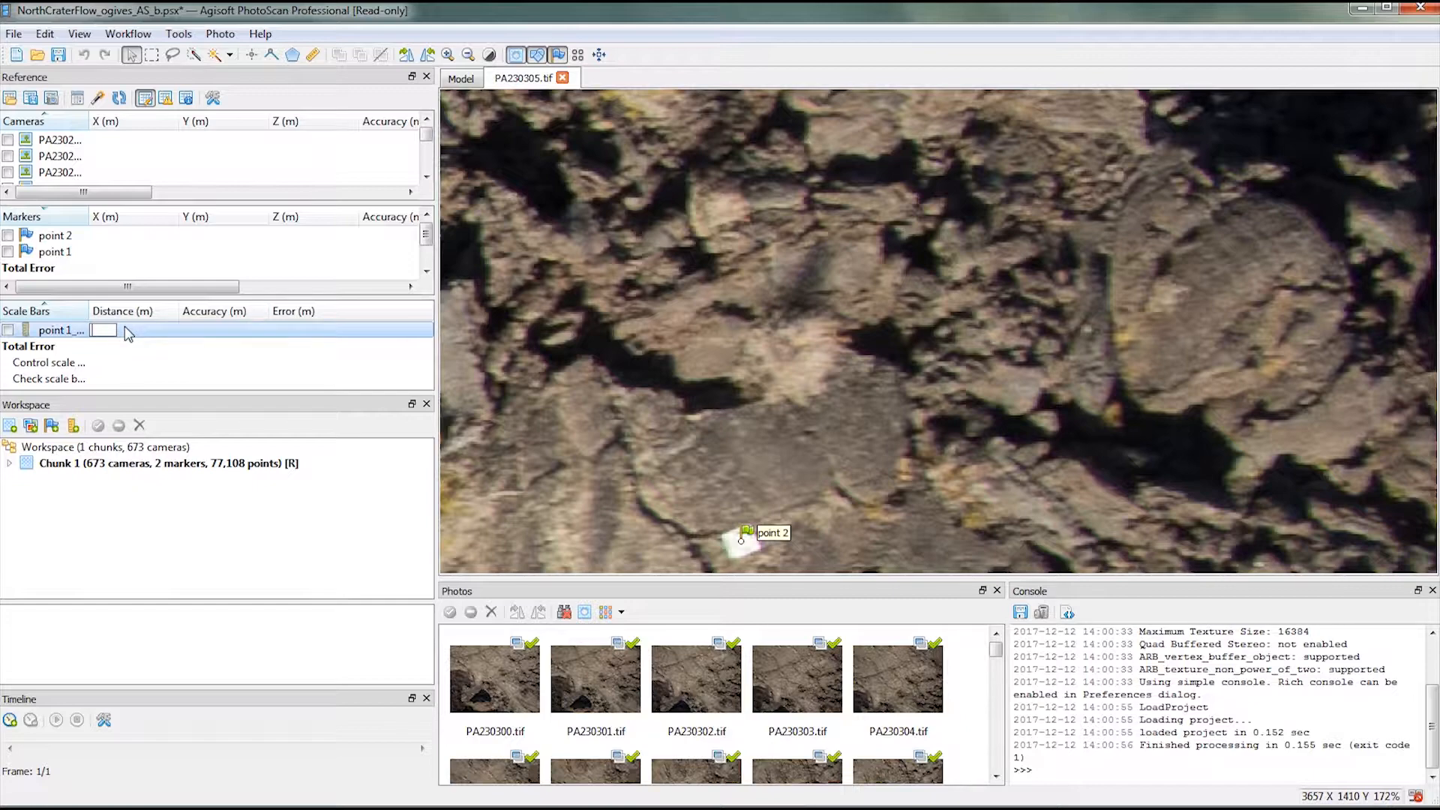
key("Return")
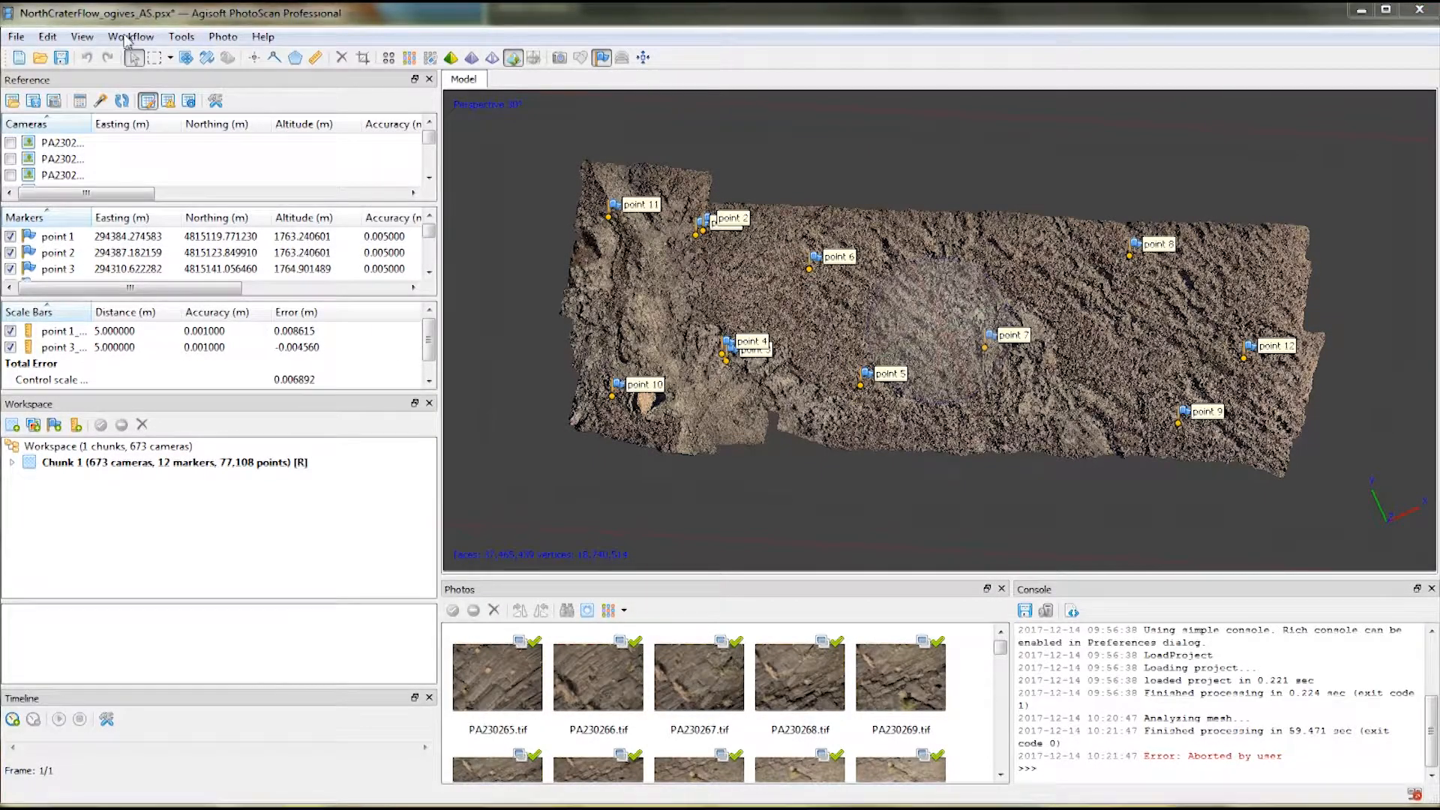
- Align the photos again with High accuracy and generic preselection off
left_click(129, 37)
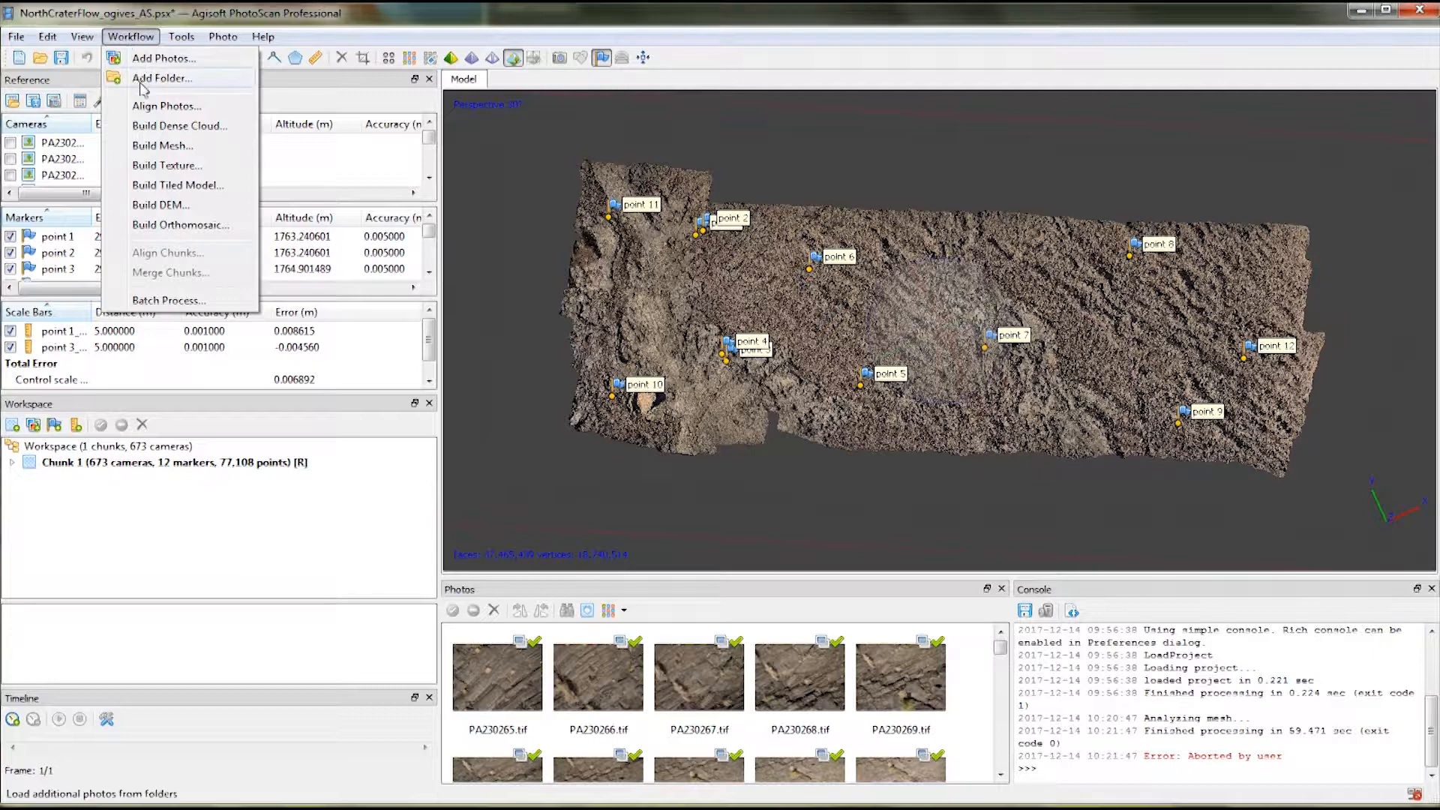
left_click(152, 107)
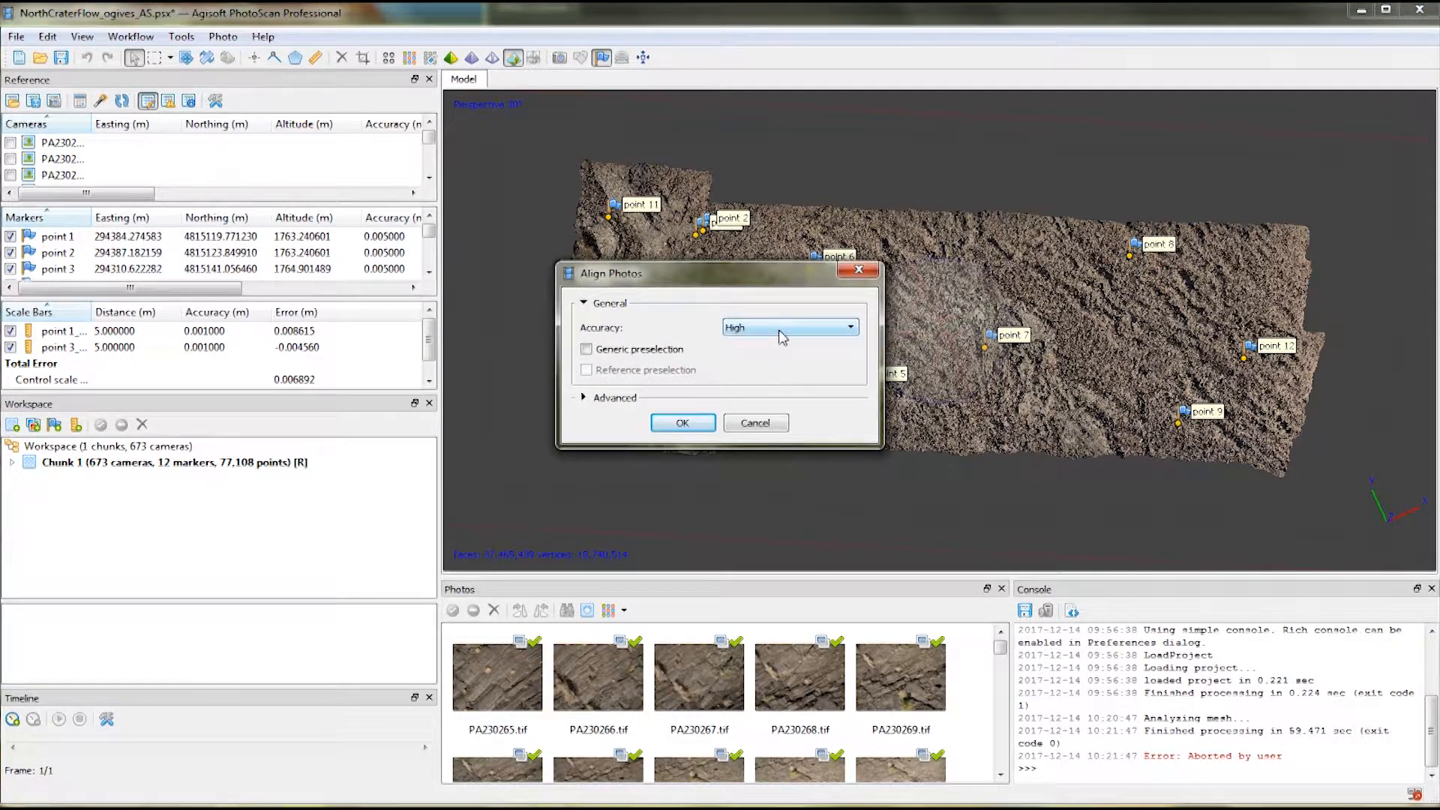
left_click(689, 425)
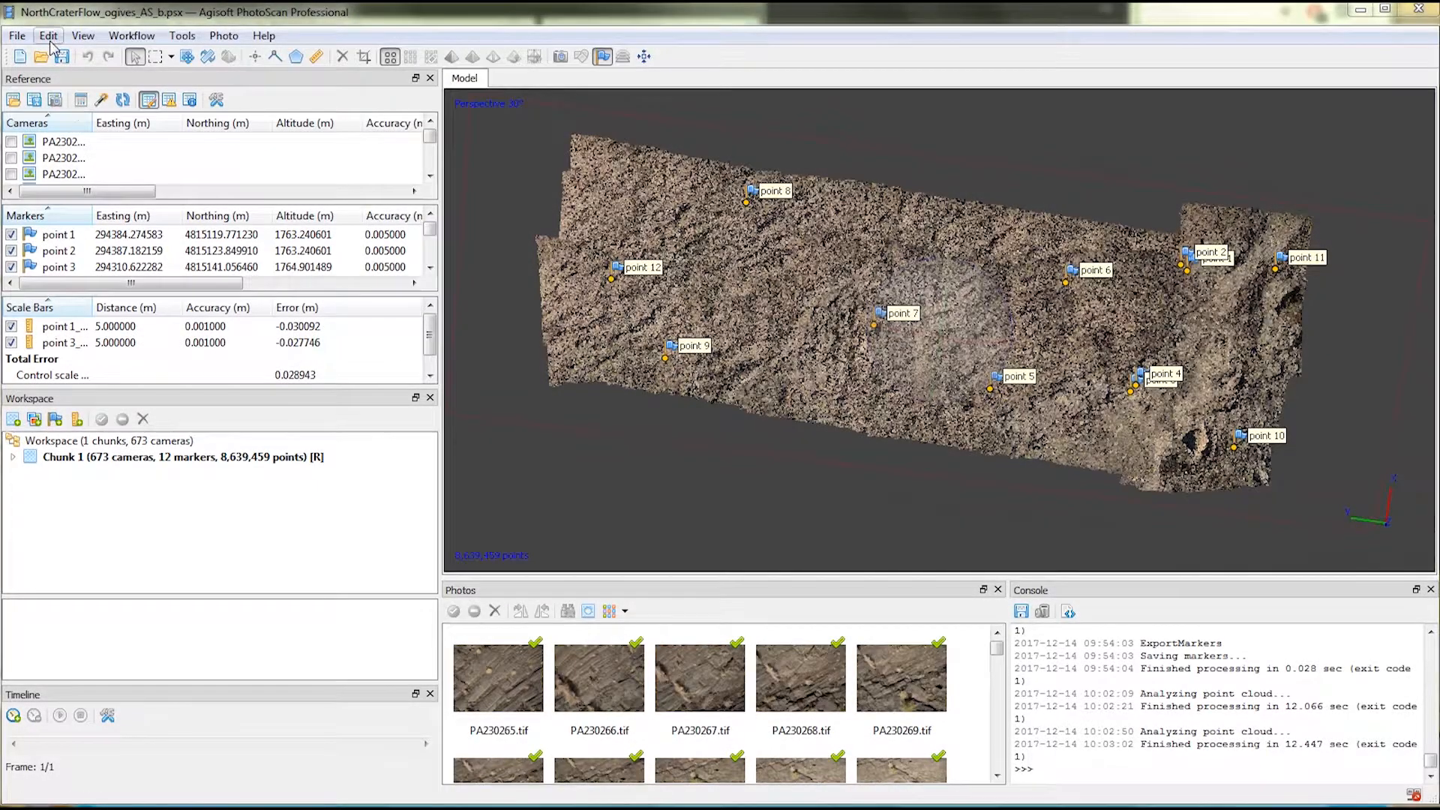
- Use Gradual Selection with Reconstruction uncertainty at a level of about 768 and delete the selected points
left_click(50, 39)
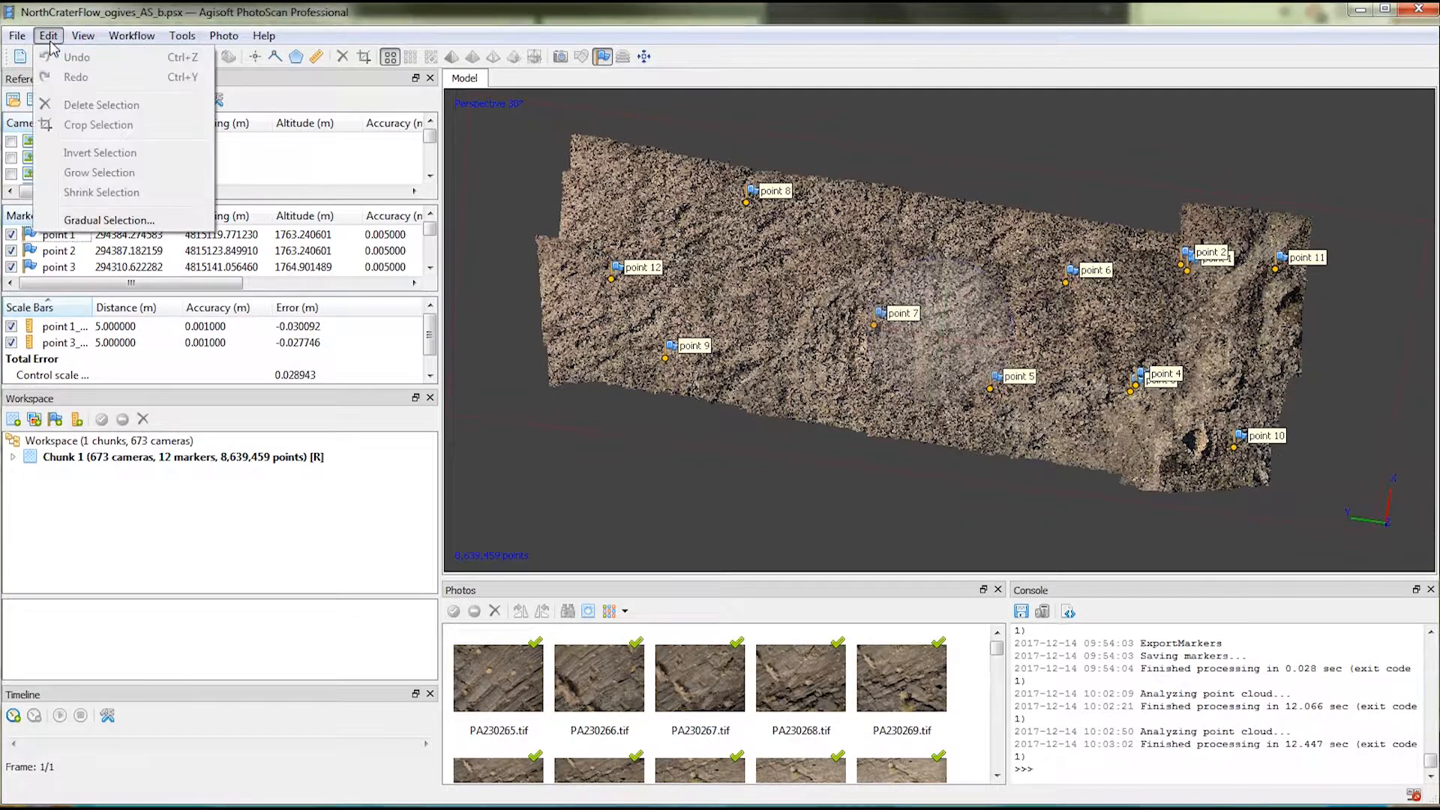
left_click(129, 225)
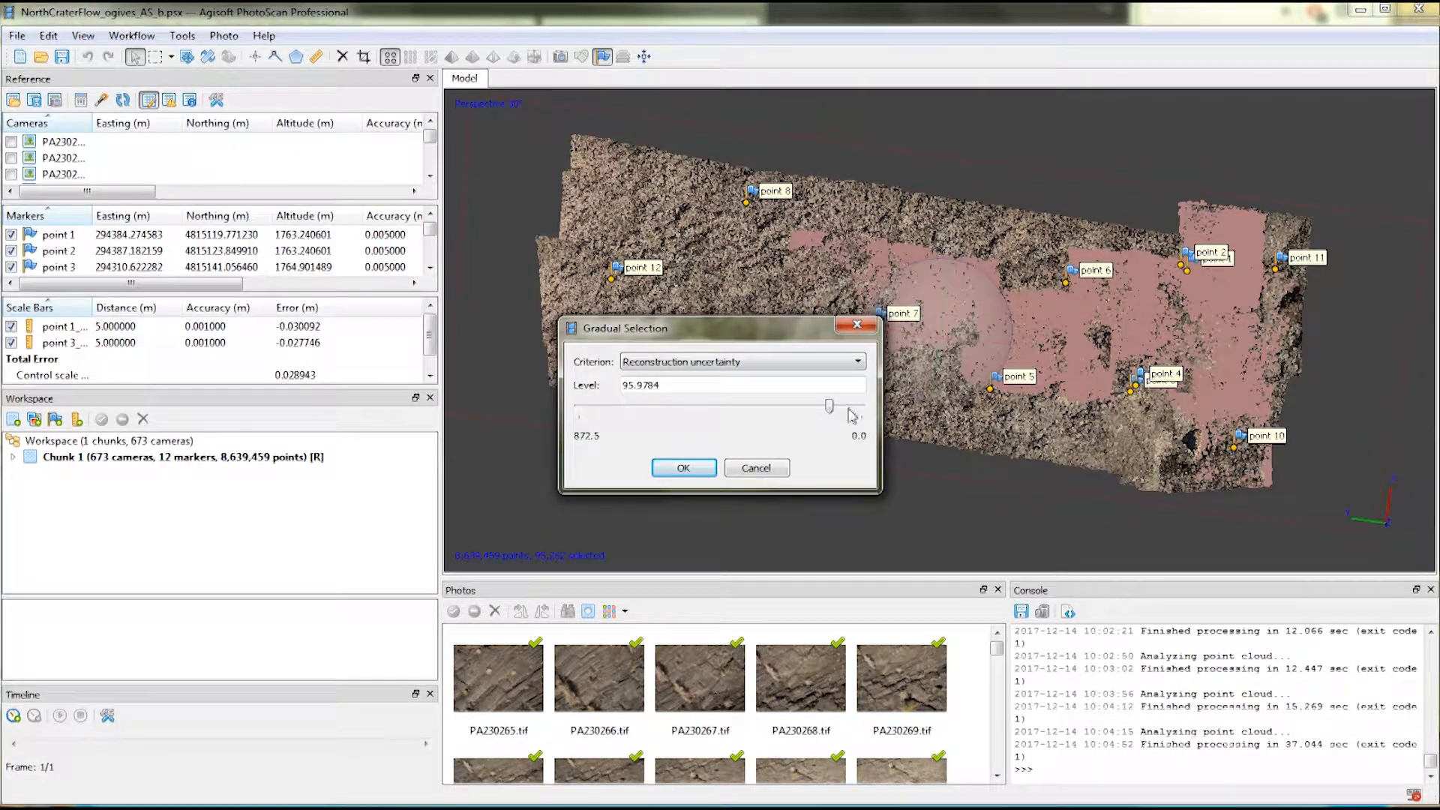
left_click_drag(829, 407, 616, 411)
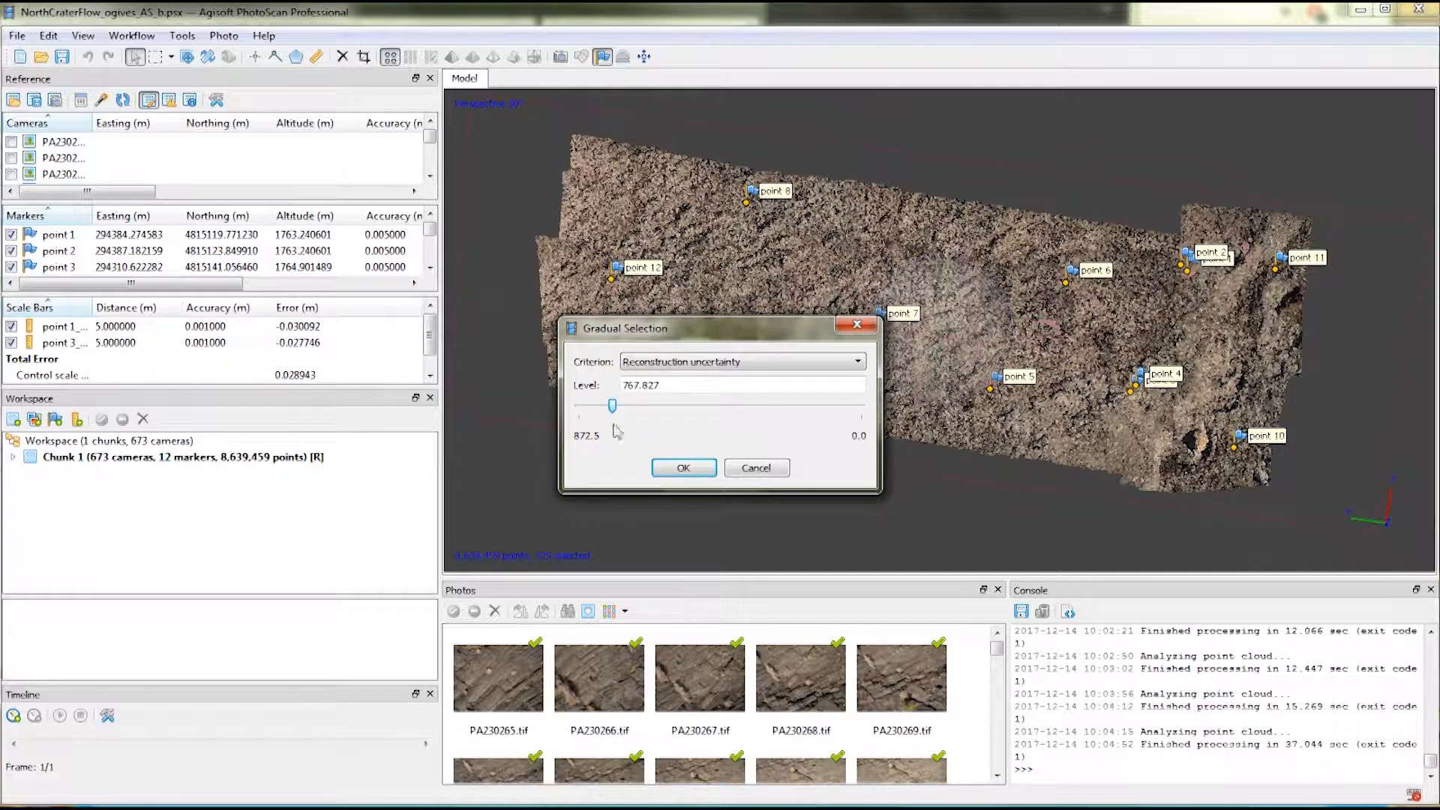
left_click(682, 469)
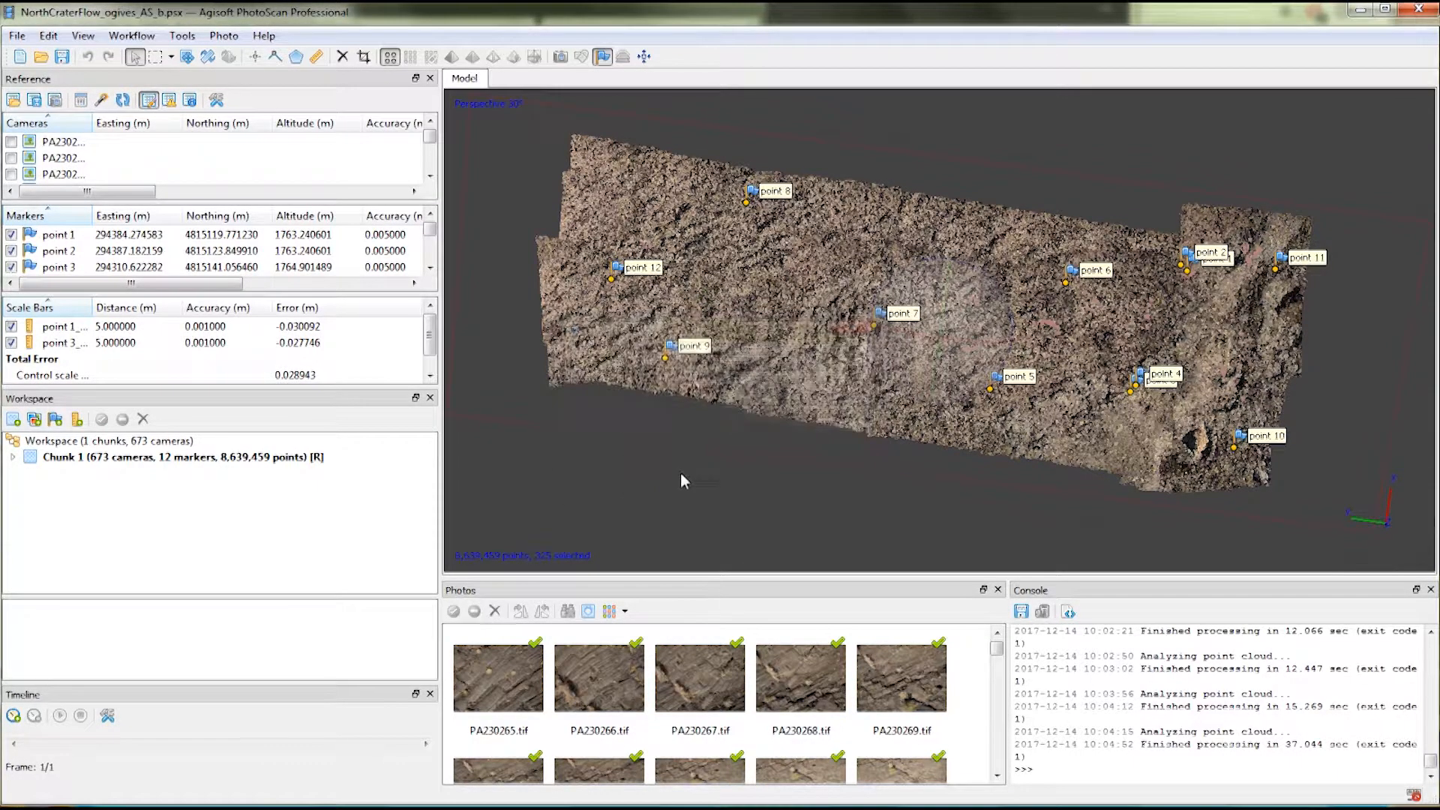
key("Delete")
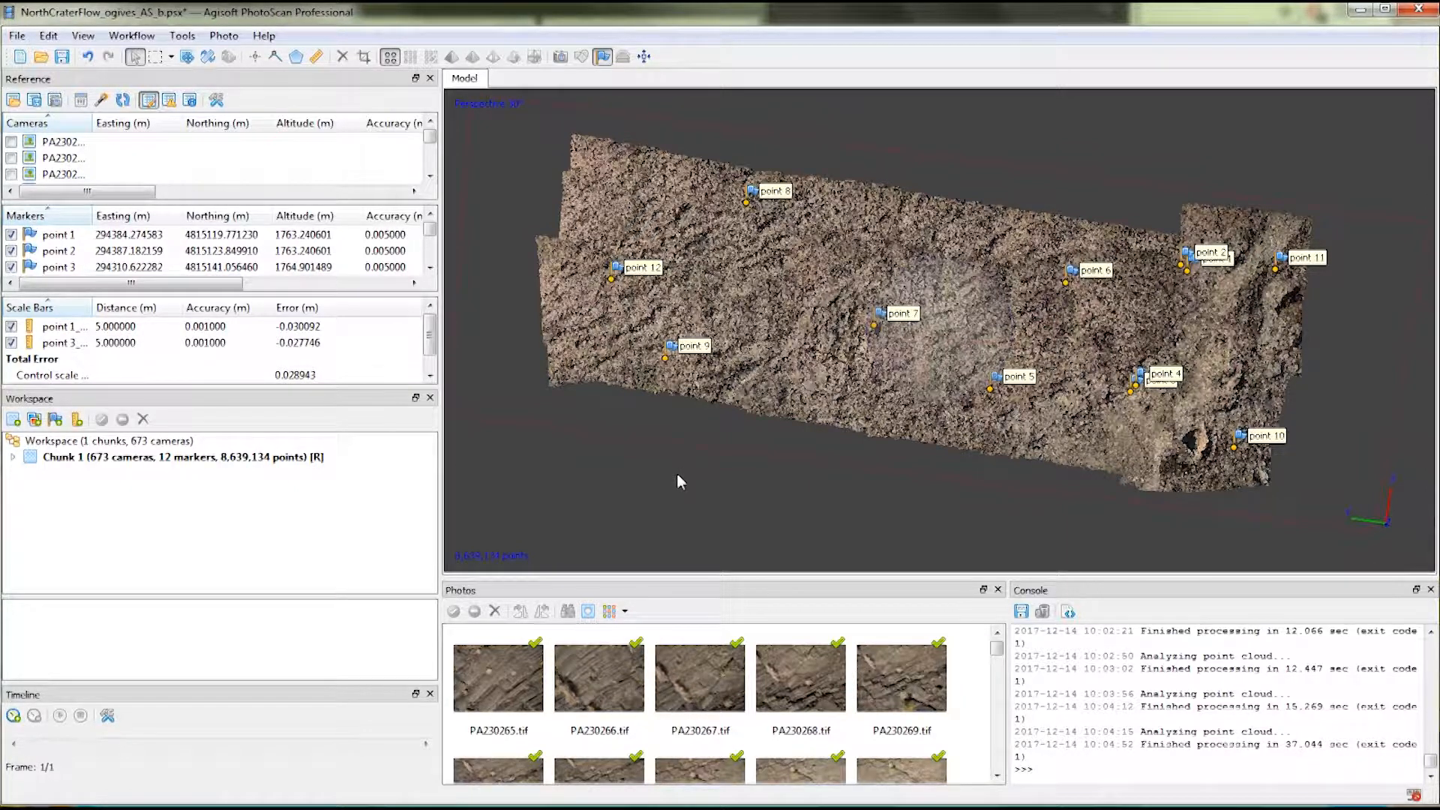
- Use Gradual Selection with Reprojection error at a level of about 0.8 and delete the selected points
left_click(49, 36)
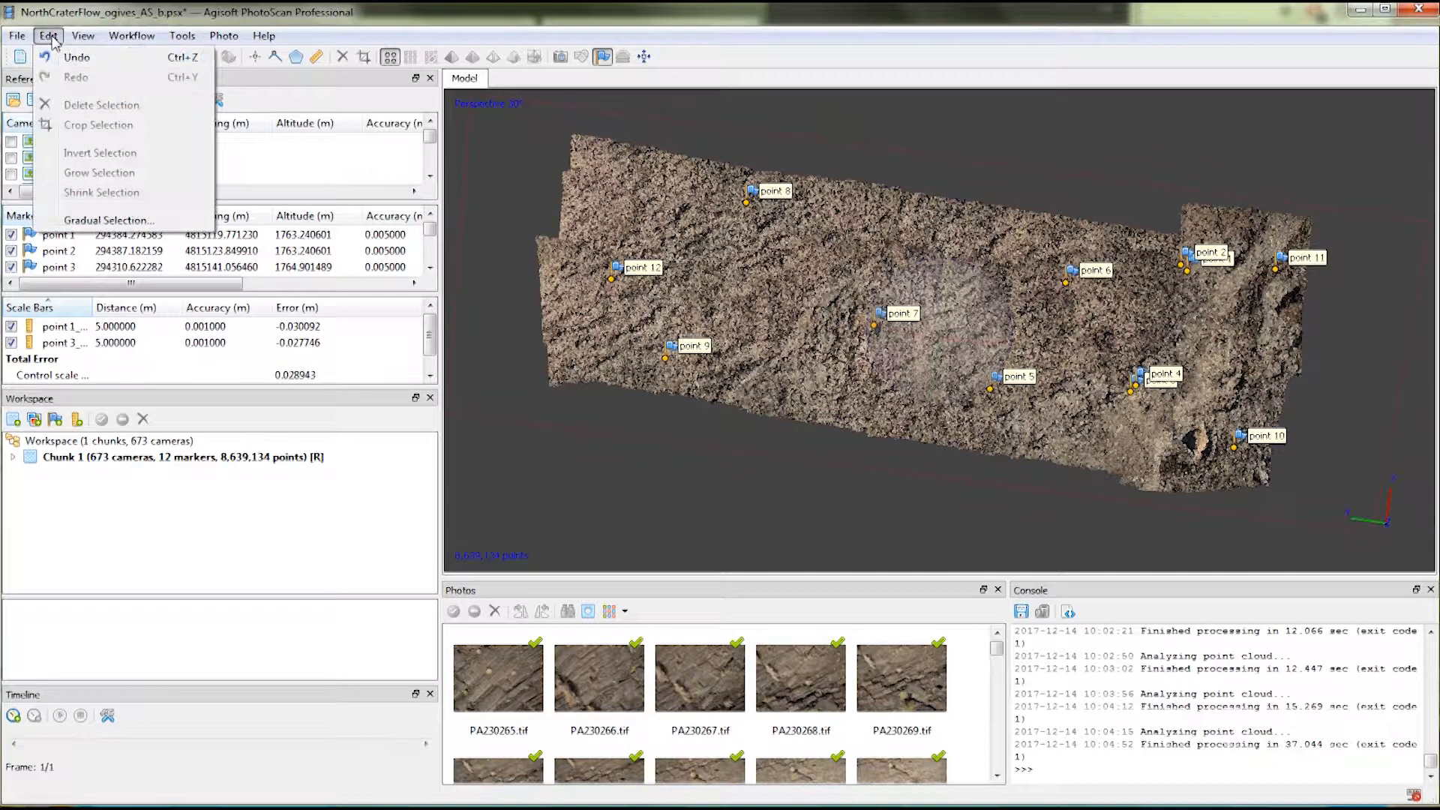
left_click(105, 220)
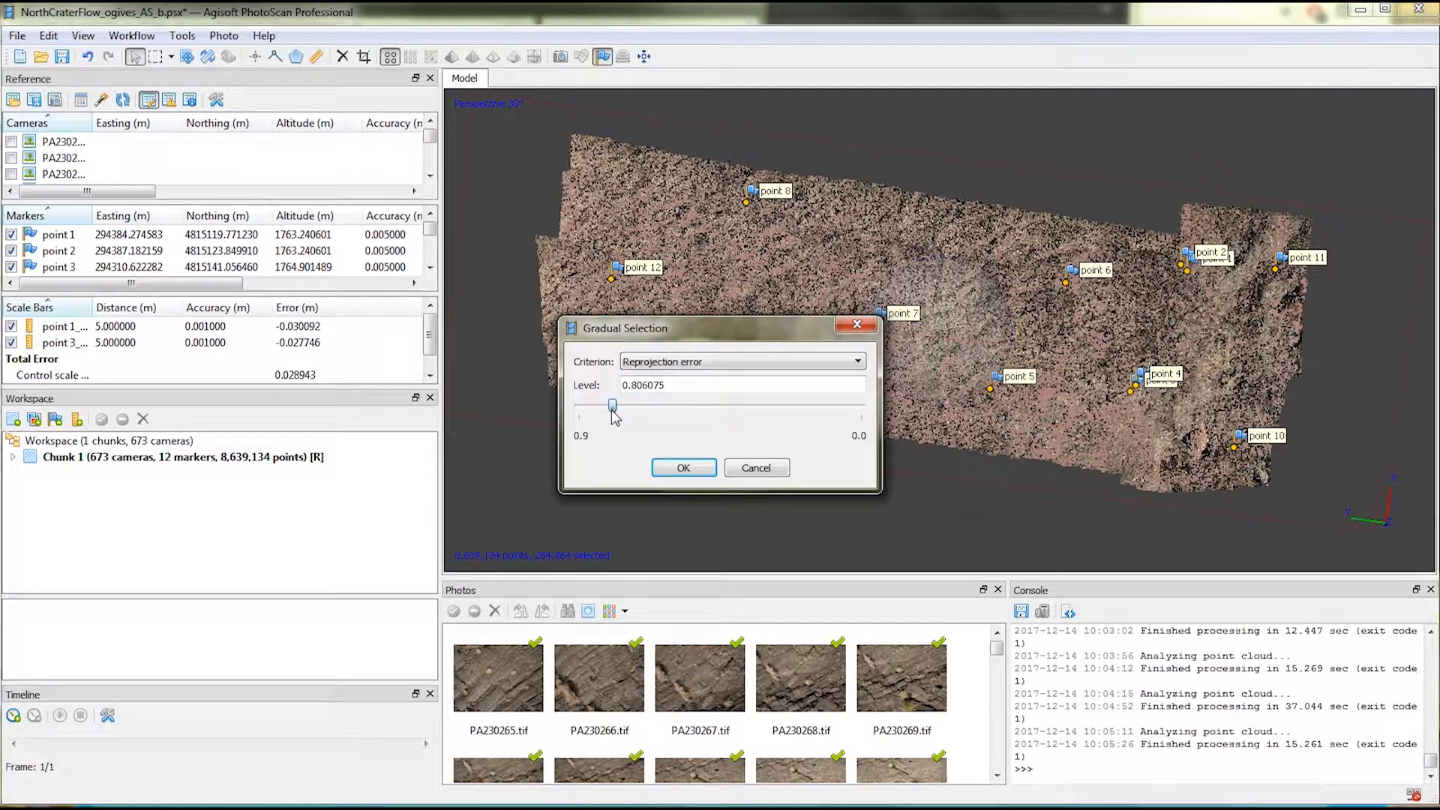
left_click_drag(611, 410, 611, 411)
left_click(665, 469)
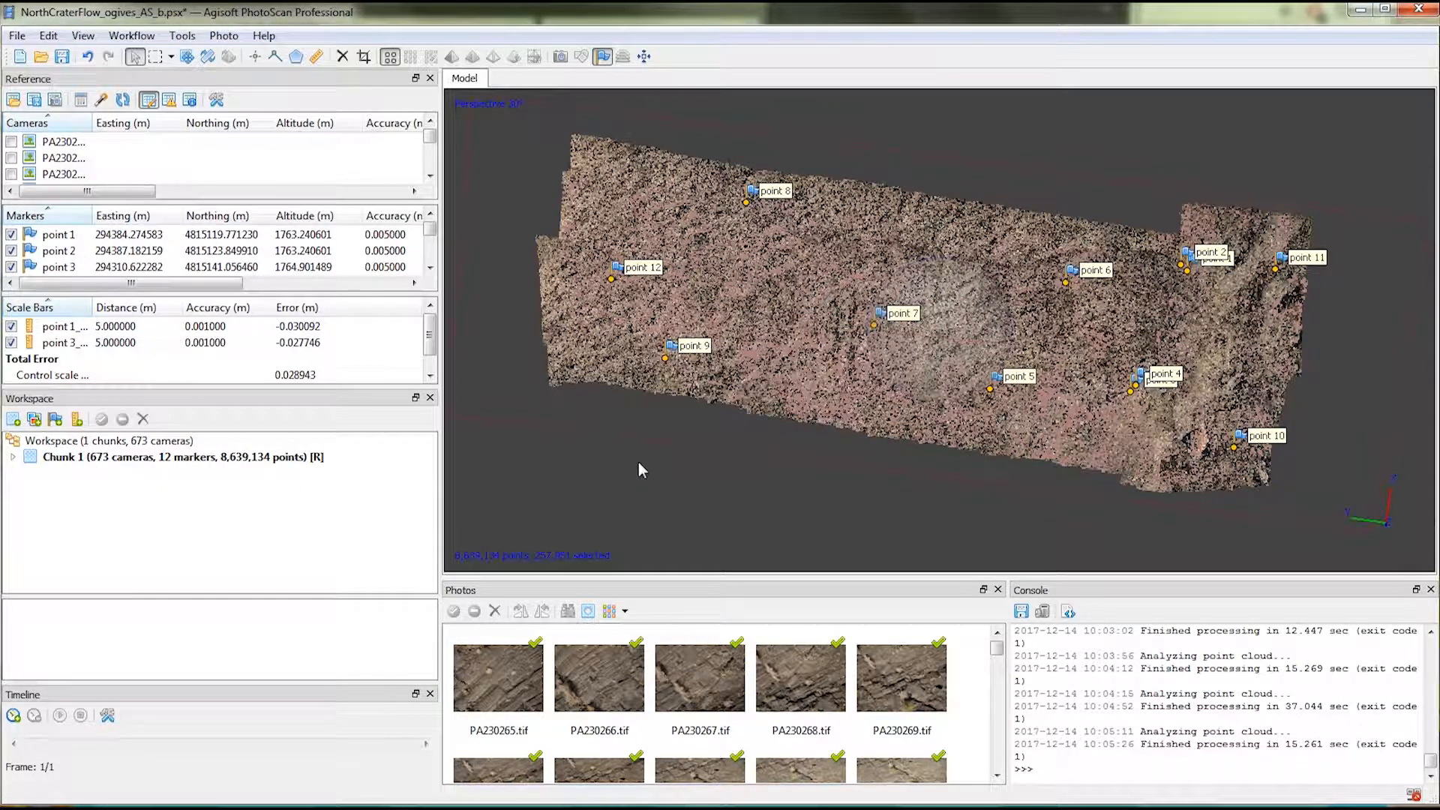
key("Delete")
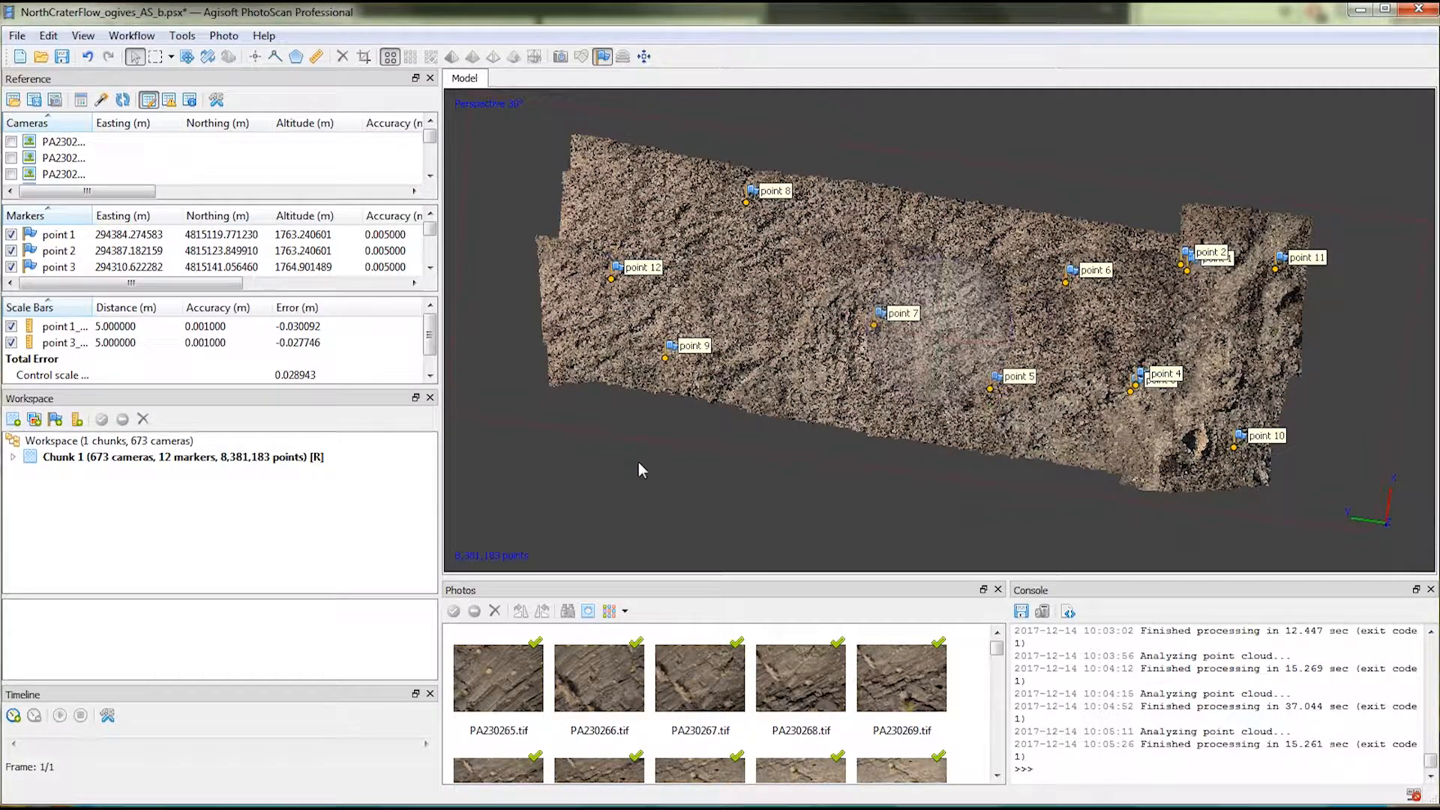
- Use Gradual Selection with Projection accuracy at a level of about 105 to select the weakest points
left_click(45, 38)
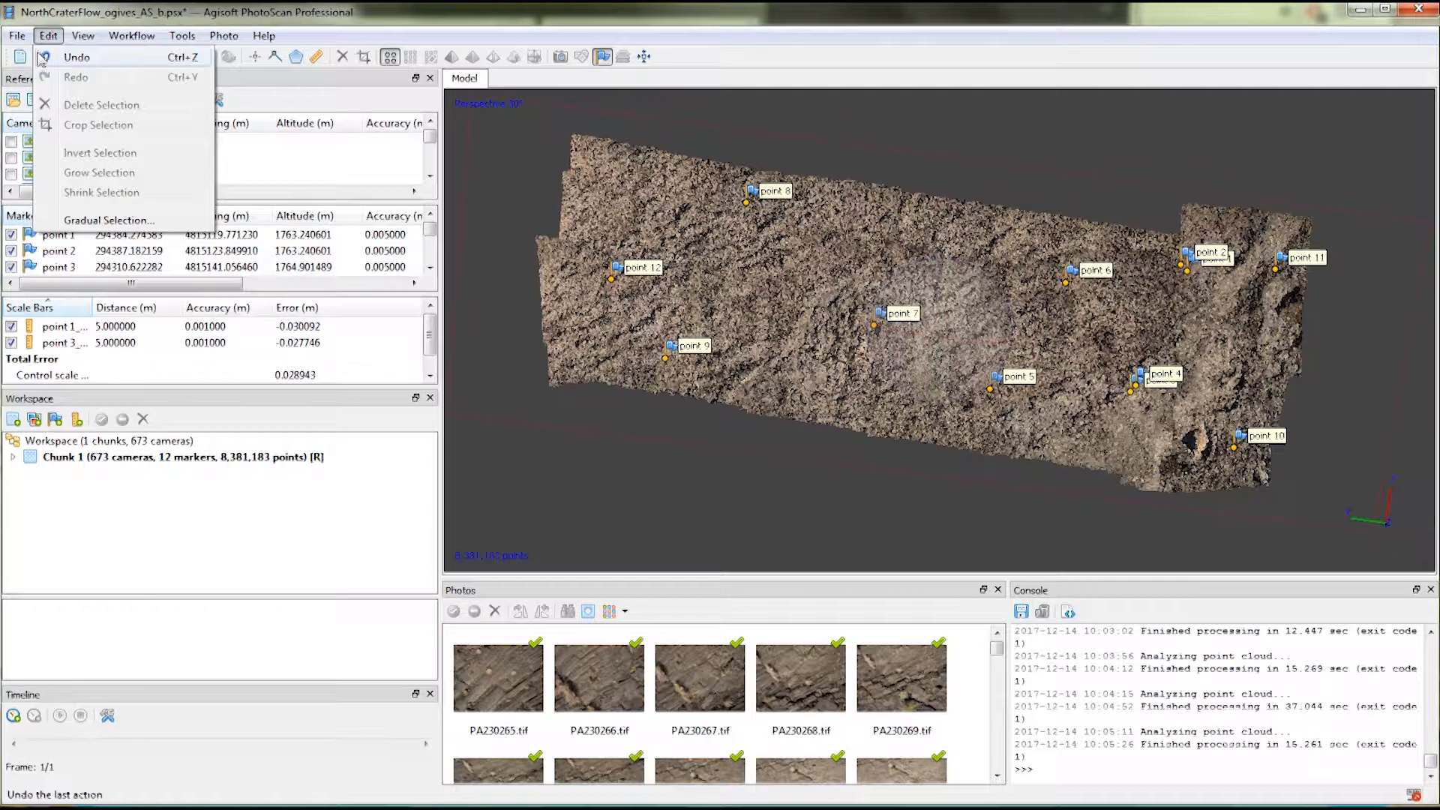
left_click(91, 220)
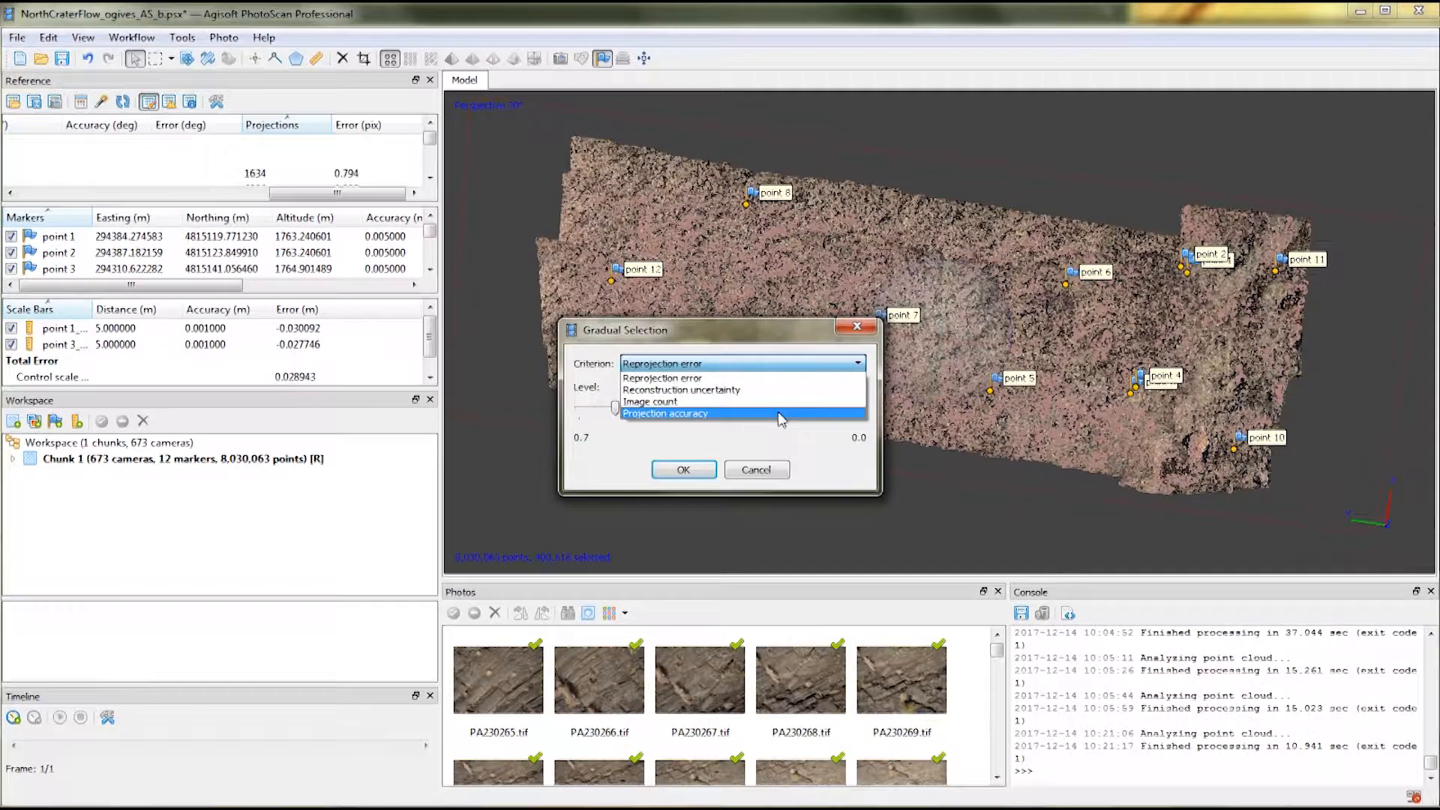
left_click(782, 419)
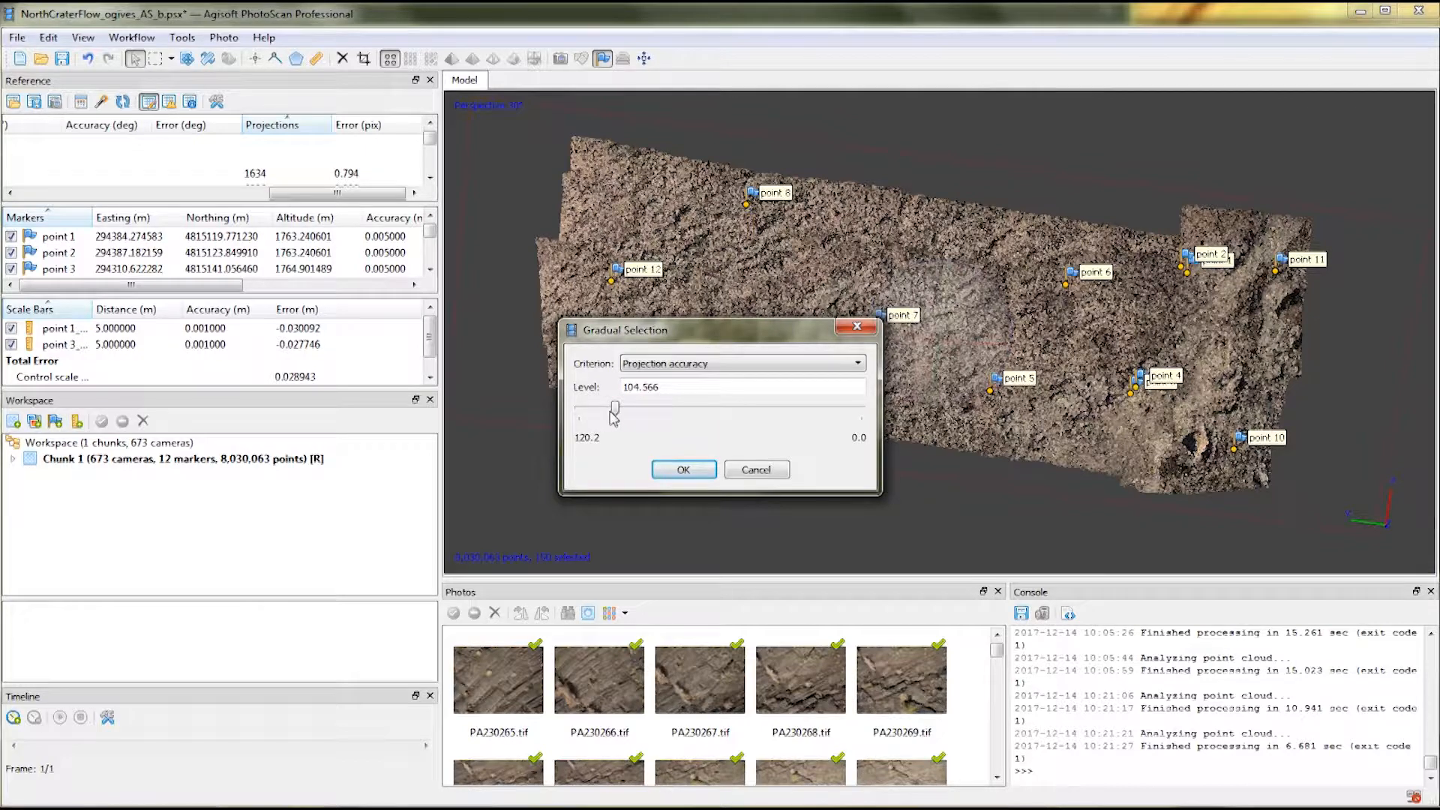
left_click_drag(613, 412, 607, 412)
left_click(682, 469)
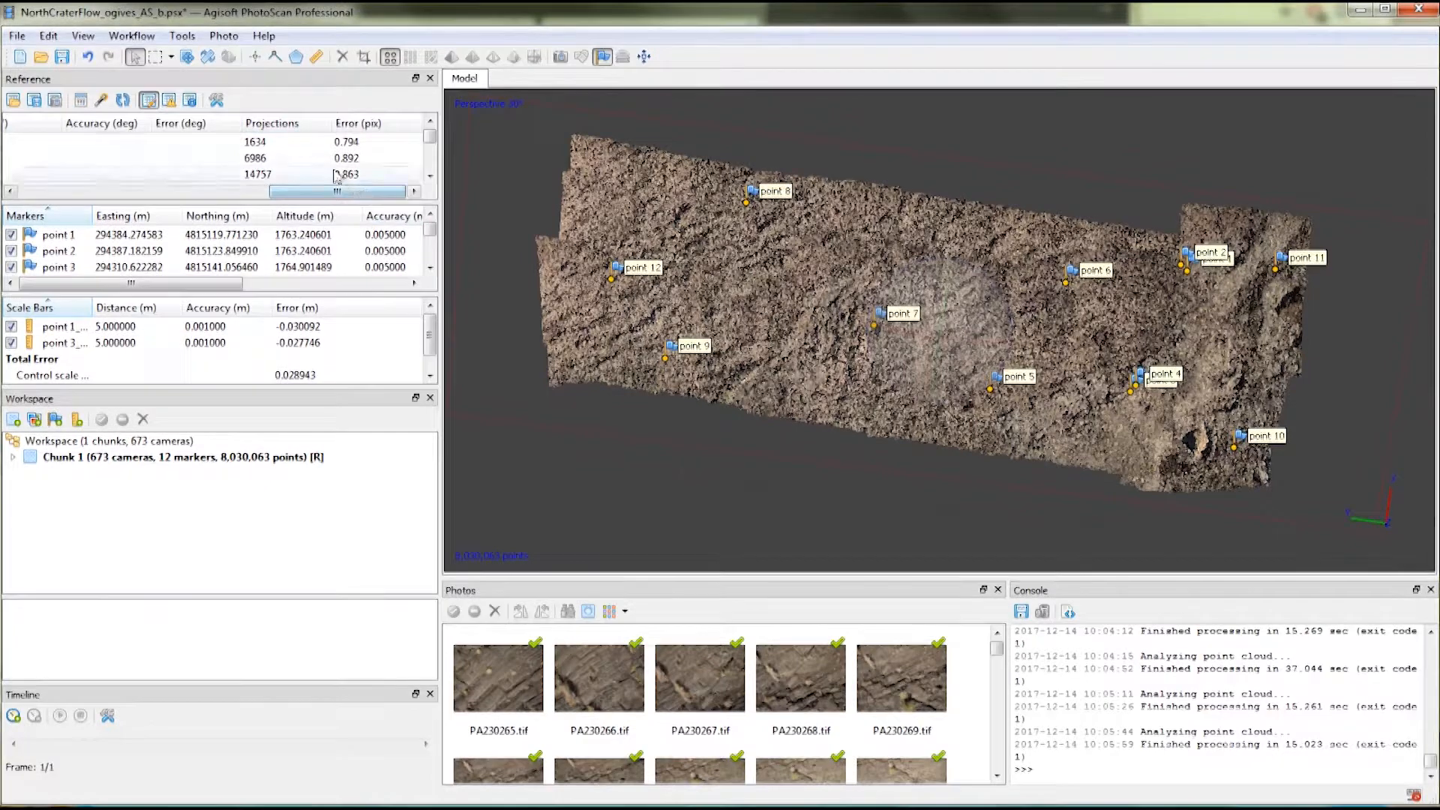
- Sort the camera list by projections and check the cameras with the lowest projection counts
left_click(285, 124)
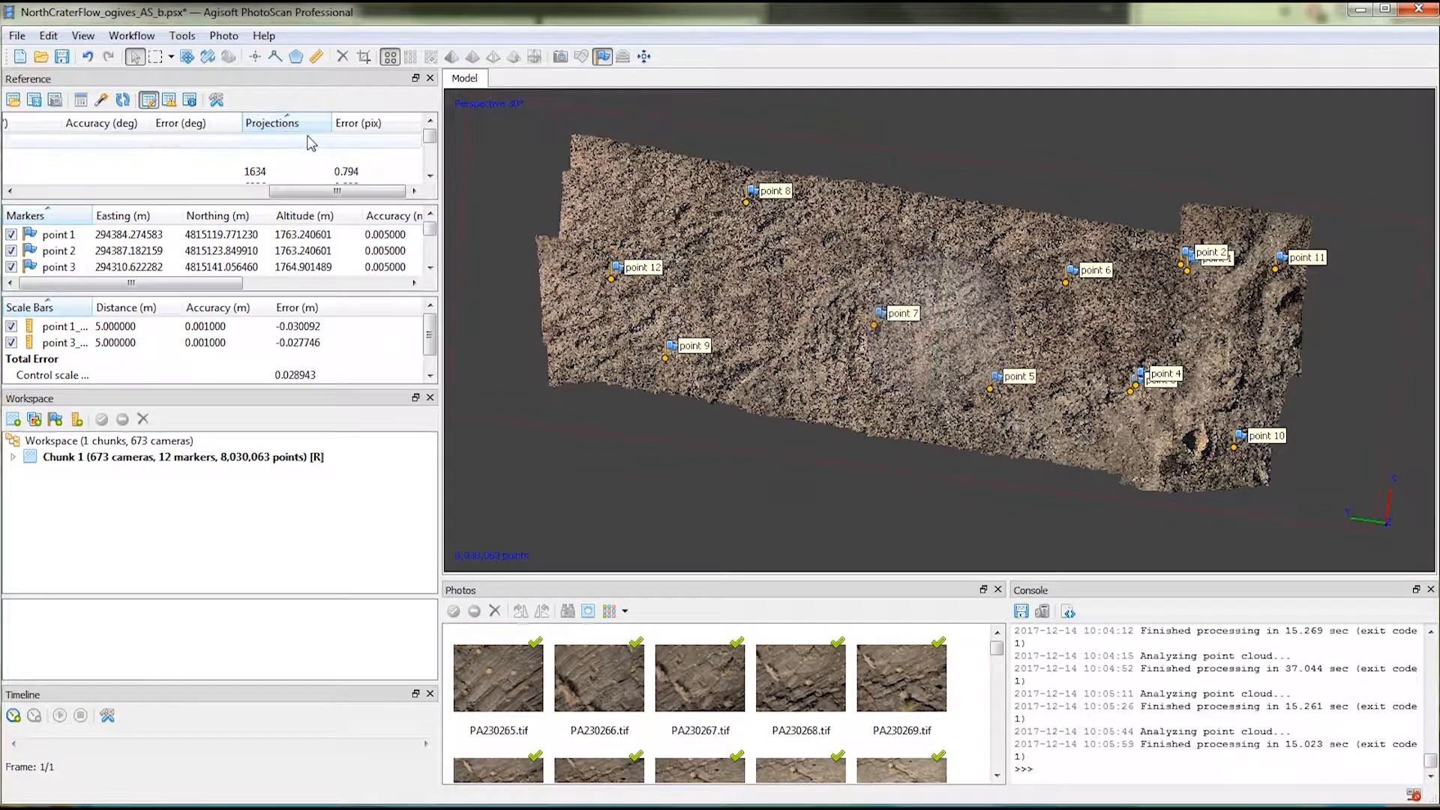
left_click_drag(432, 136, 436, 140)
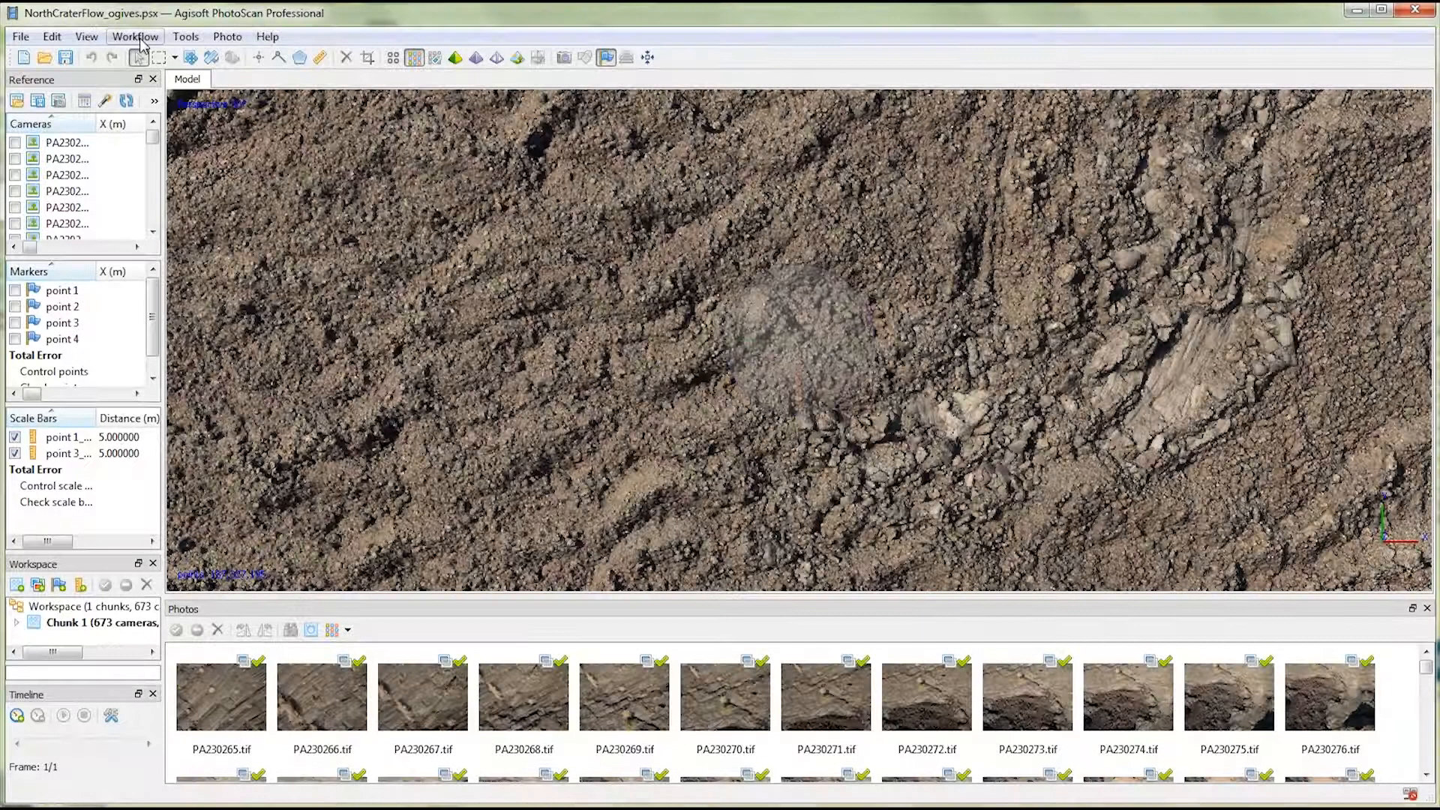
- Set up a dense cloud build at High quality and show its advanced options
left_click(135, 36)
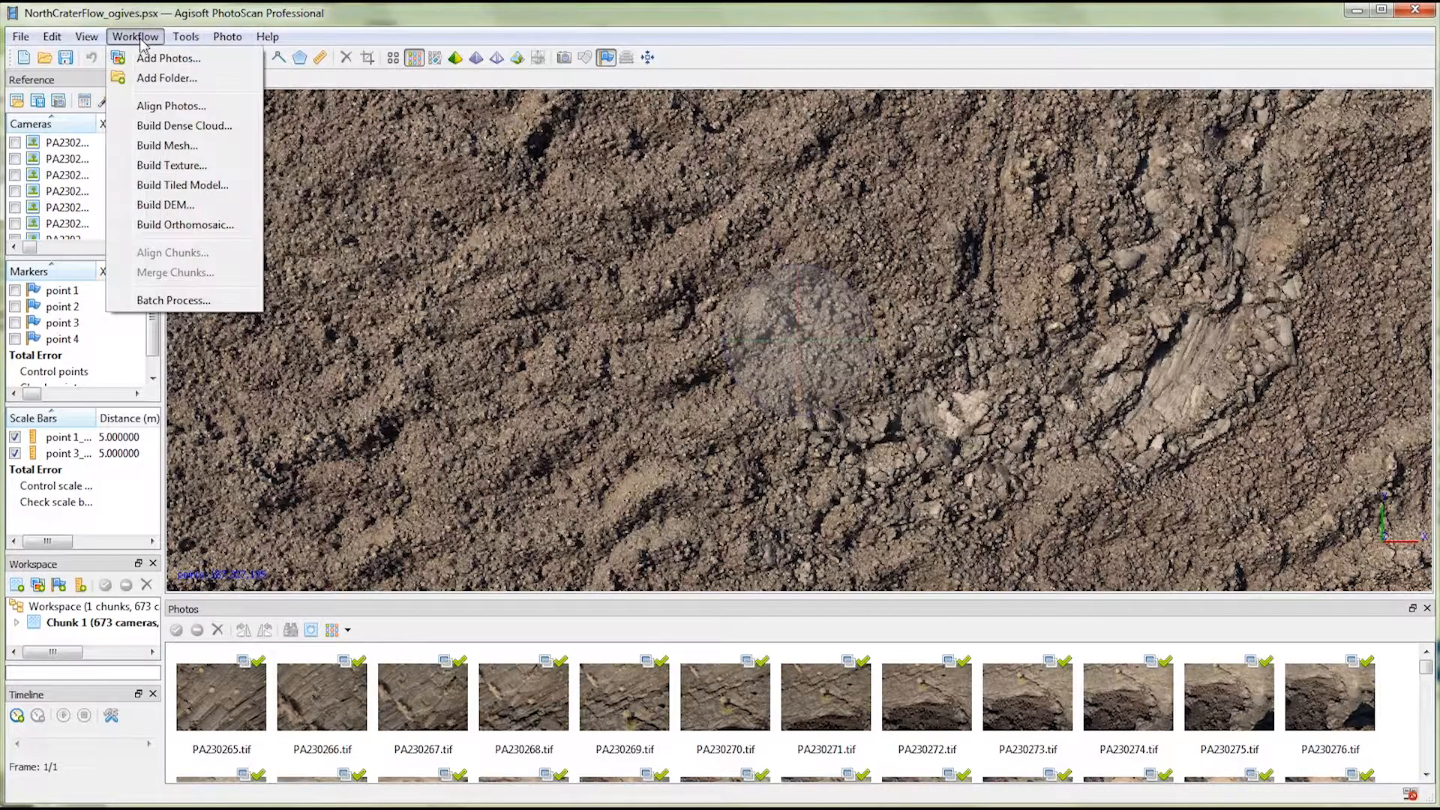
left_click(180, 125)
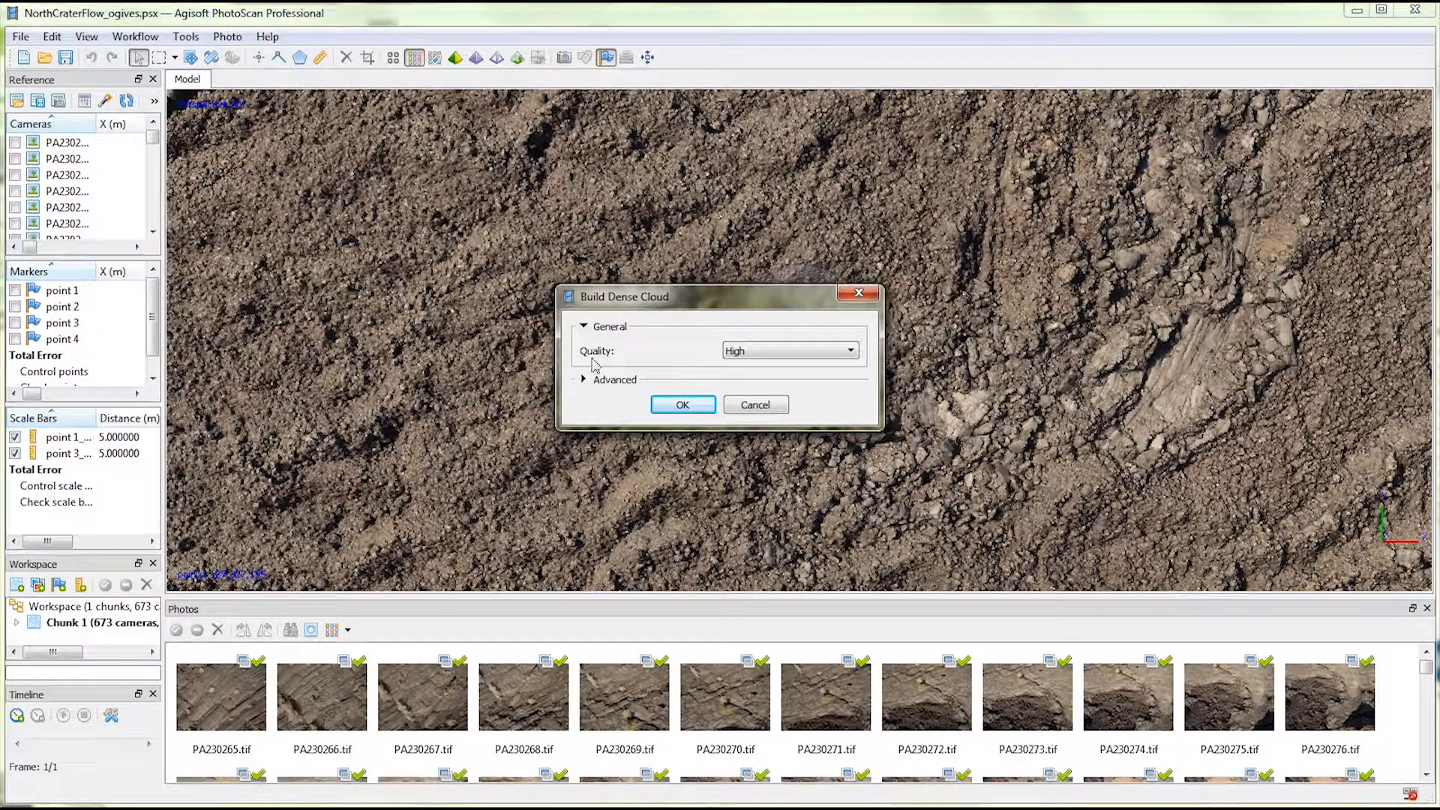
left_click(584, 379)
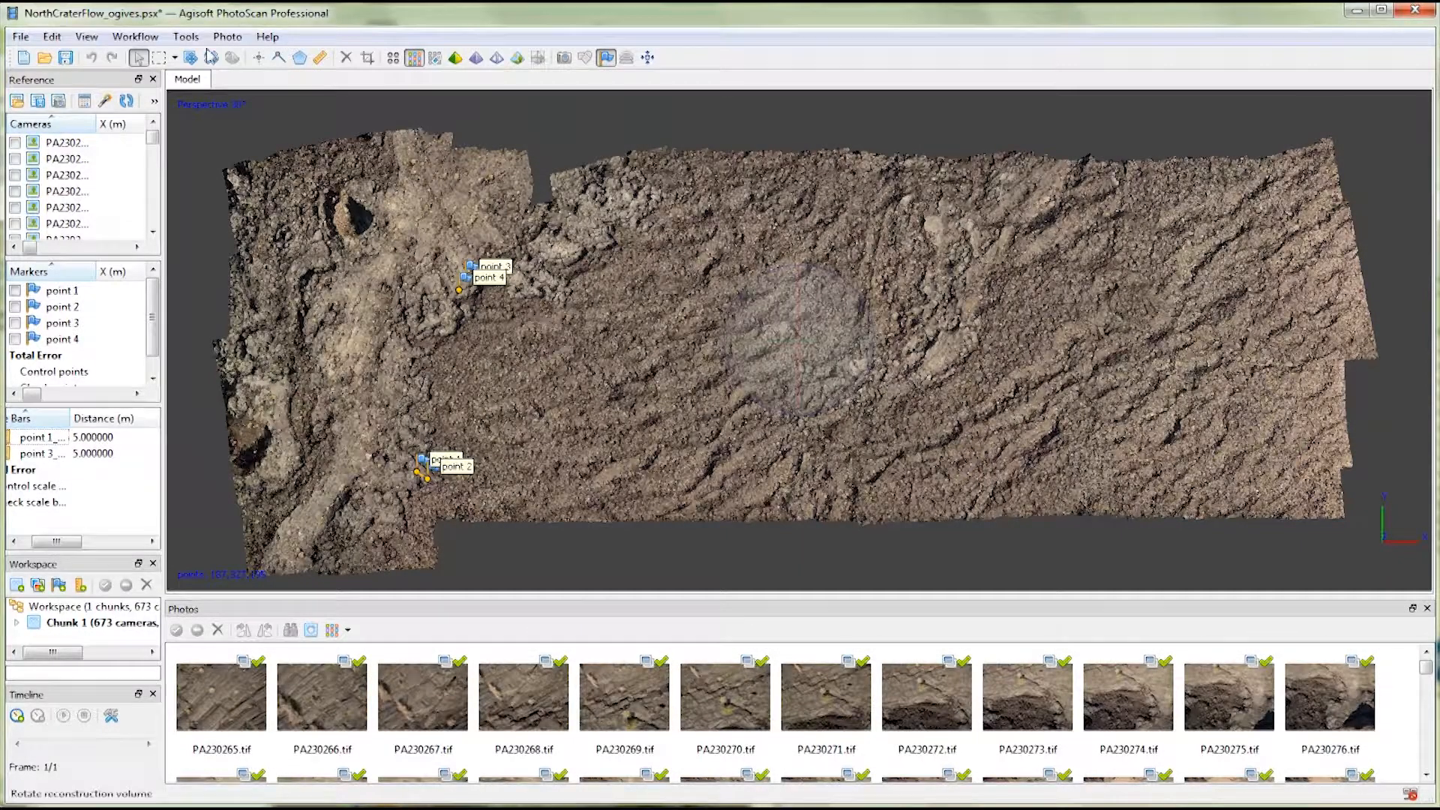
- Build a Height field mesh from the dense cloud with High face count, interpolation disabled and vertex colors calculated
left_click(136, 38)
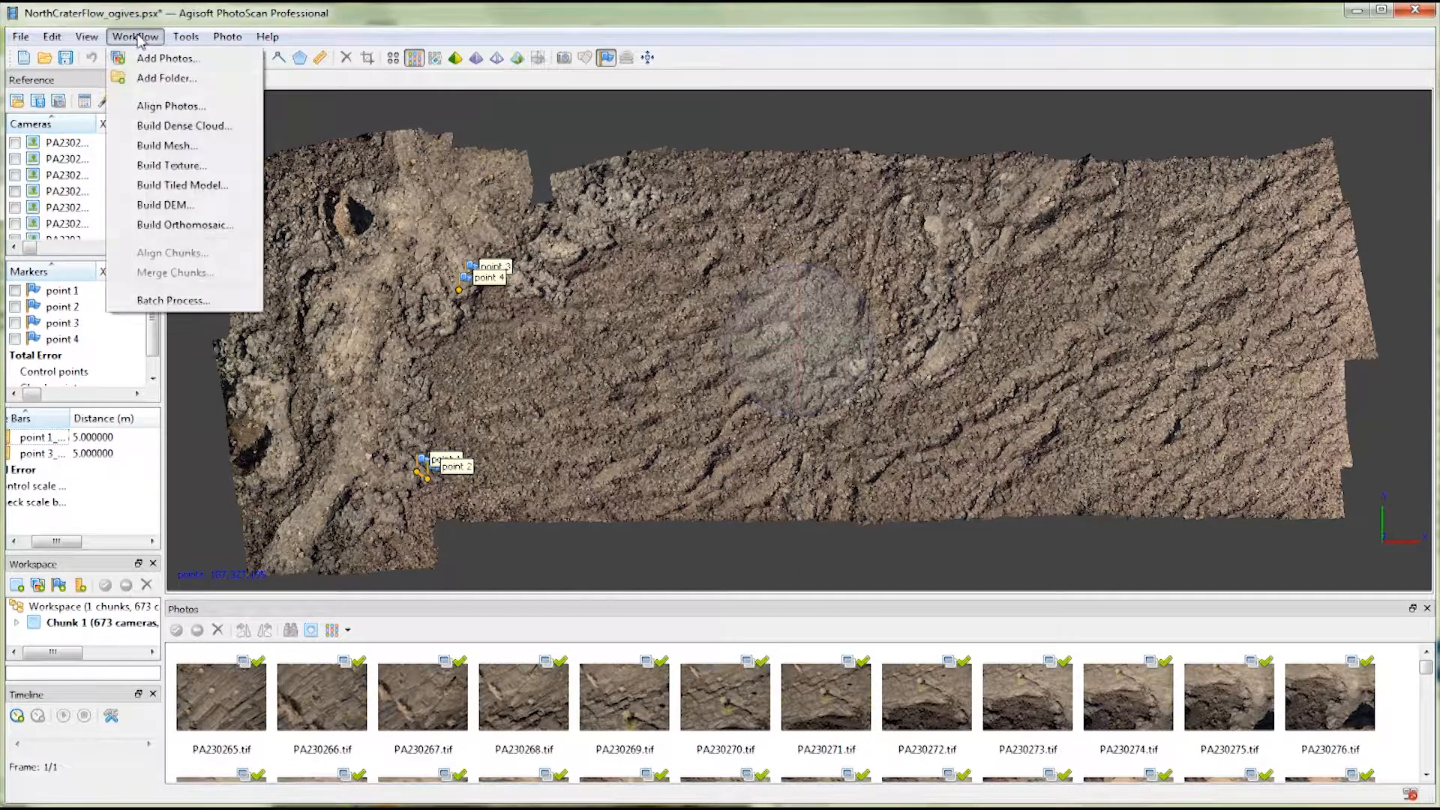
left_click(180, 147)
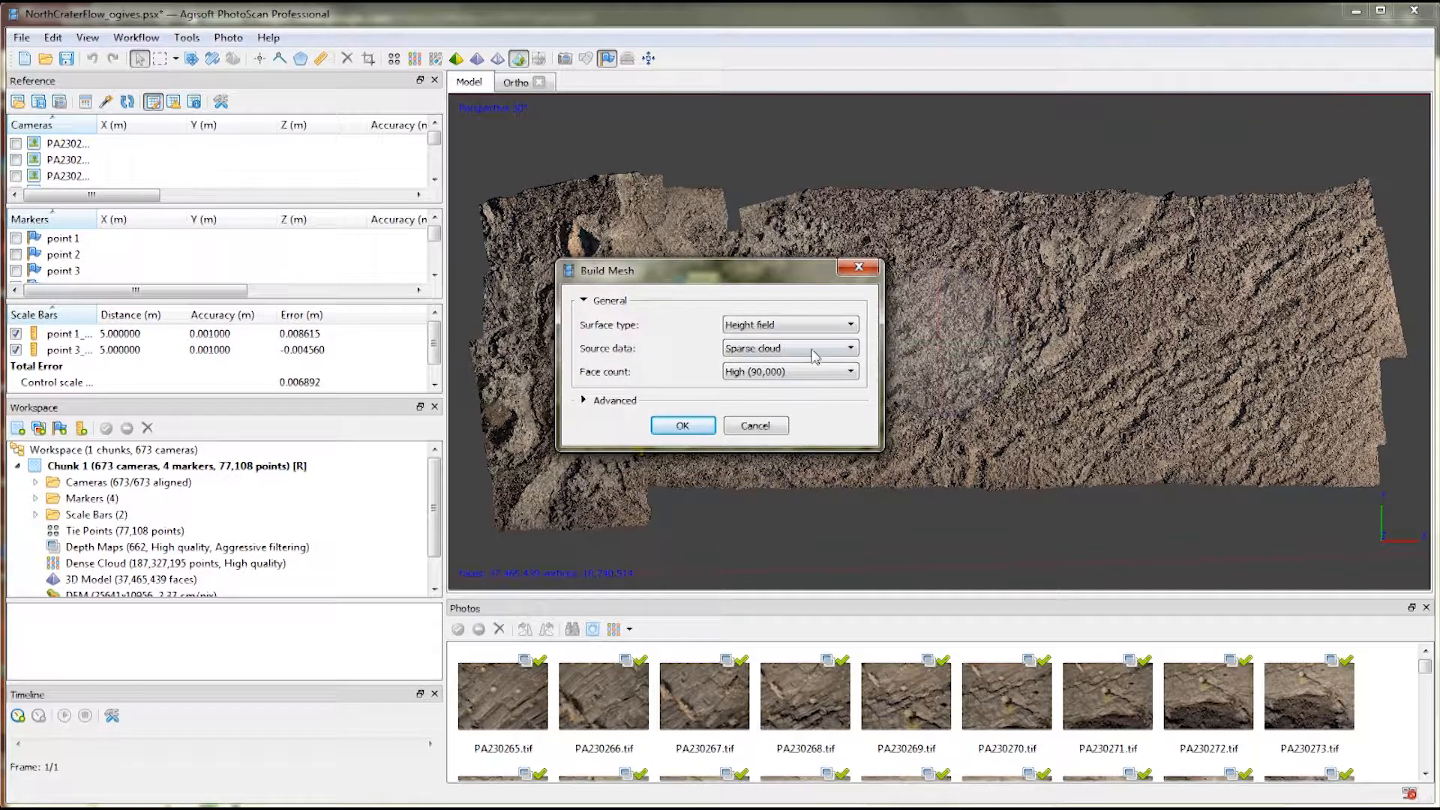
left_click(816, 349)
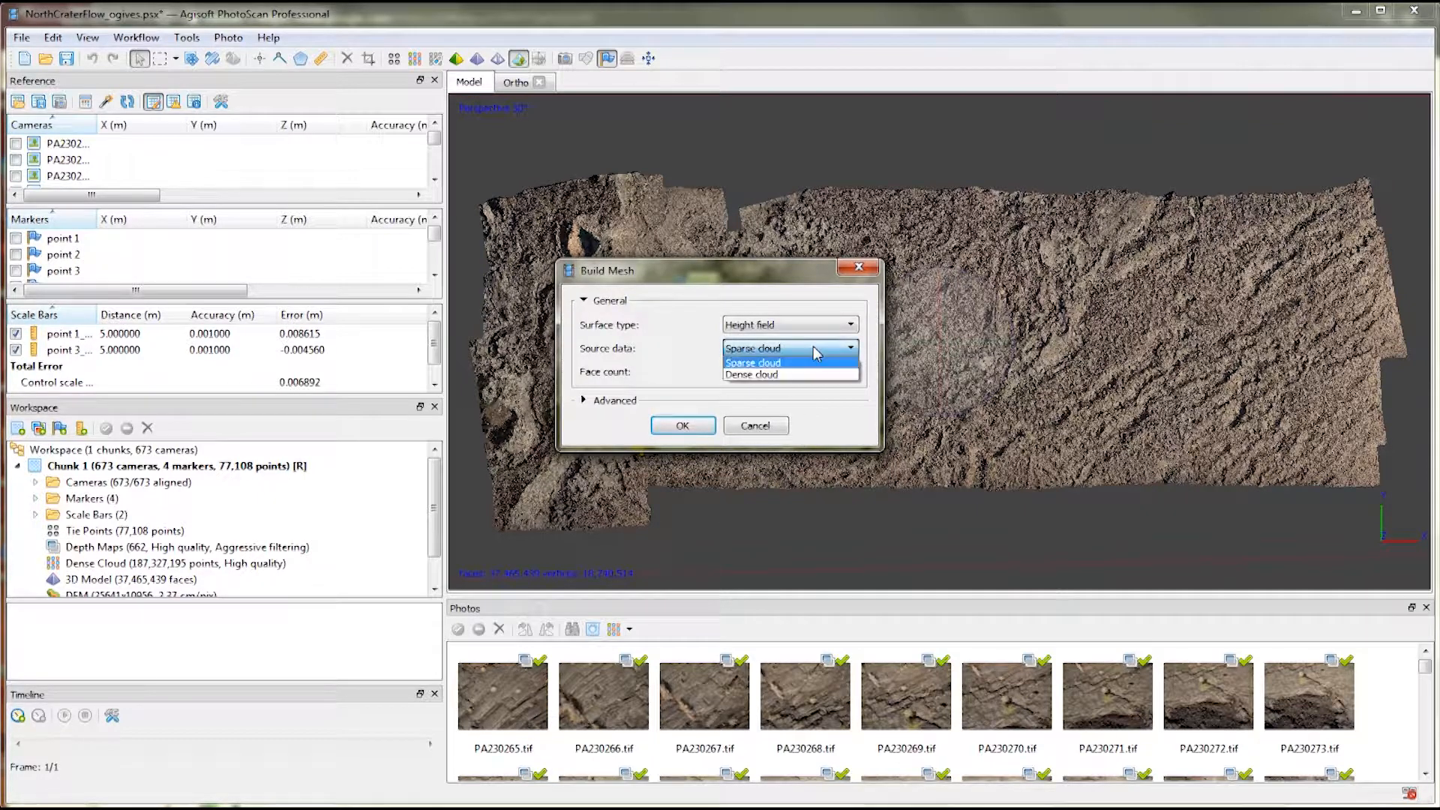
left_click(817, 377)
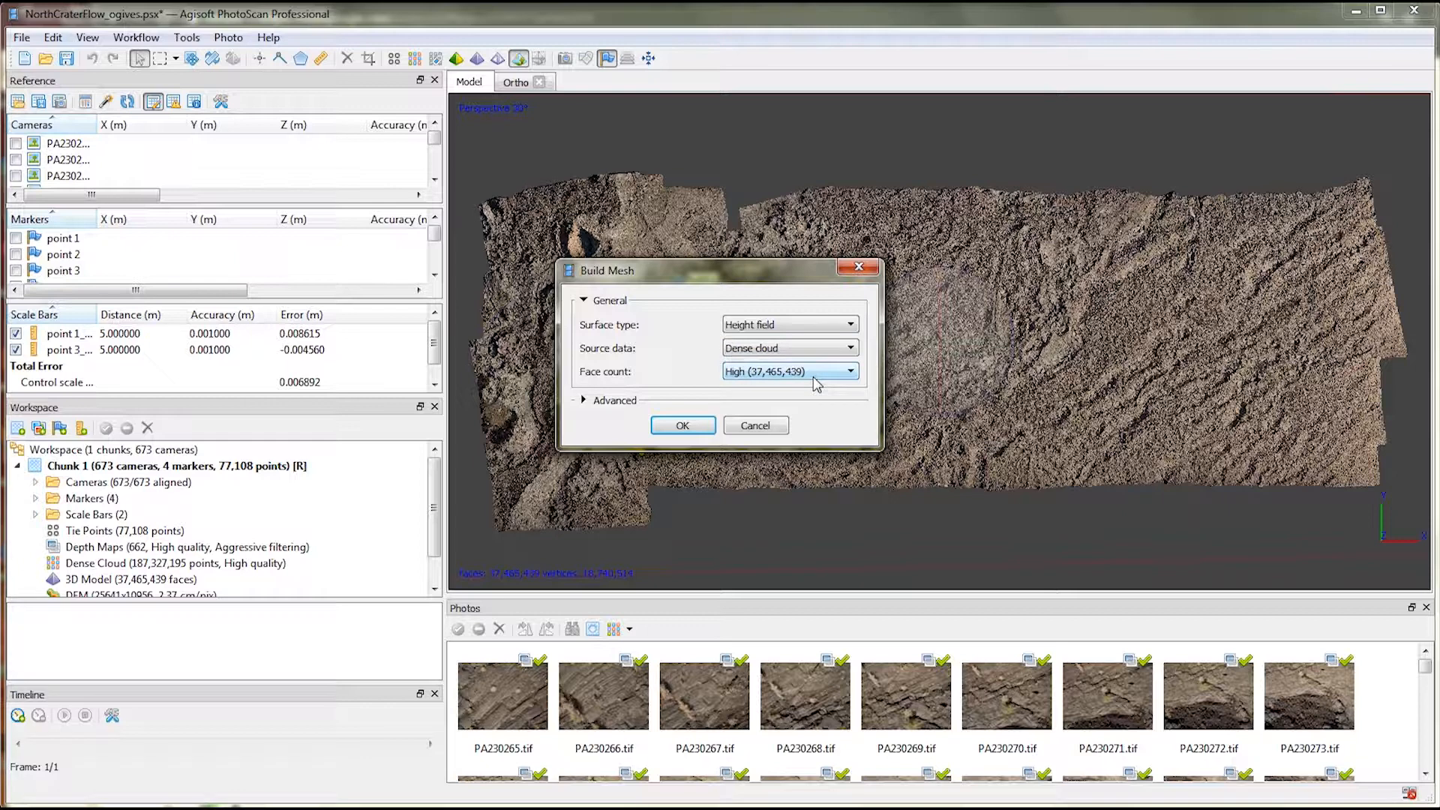
left_click(617, 401)
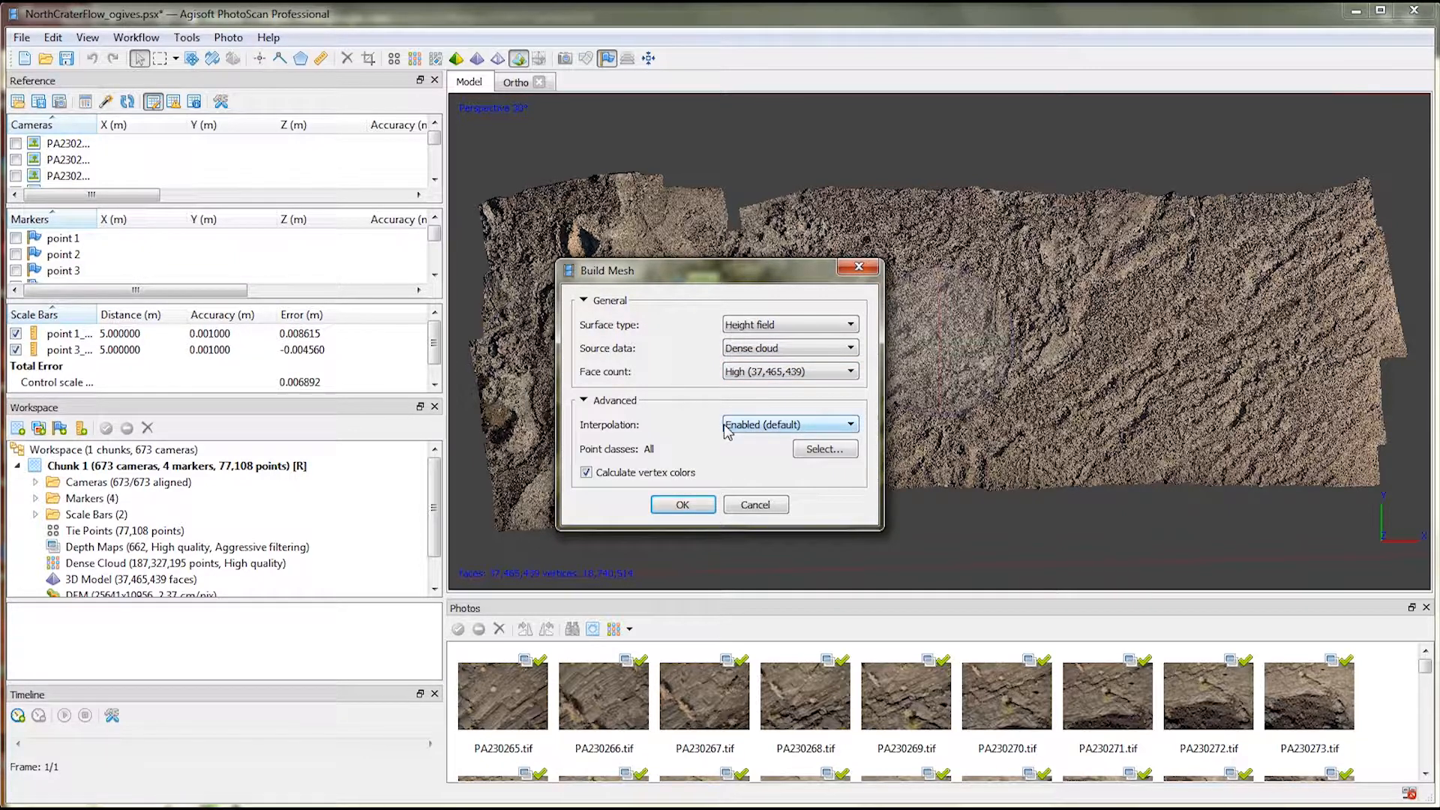
left_click(754, 426)
left_click(752, 439)
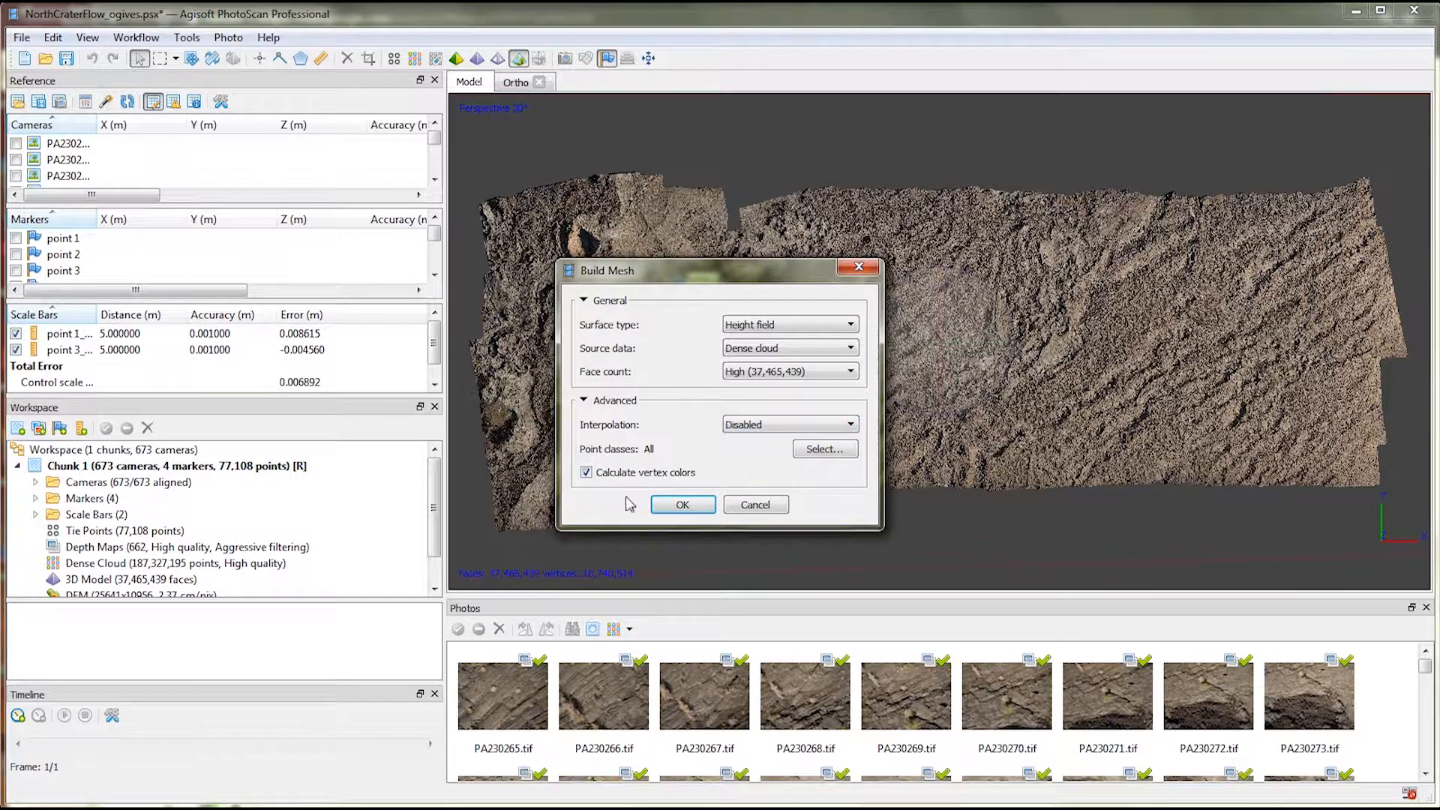
left_click(677, 507)
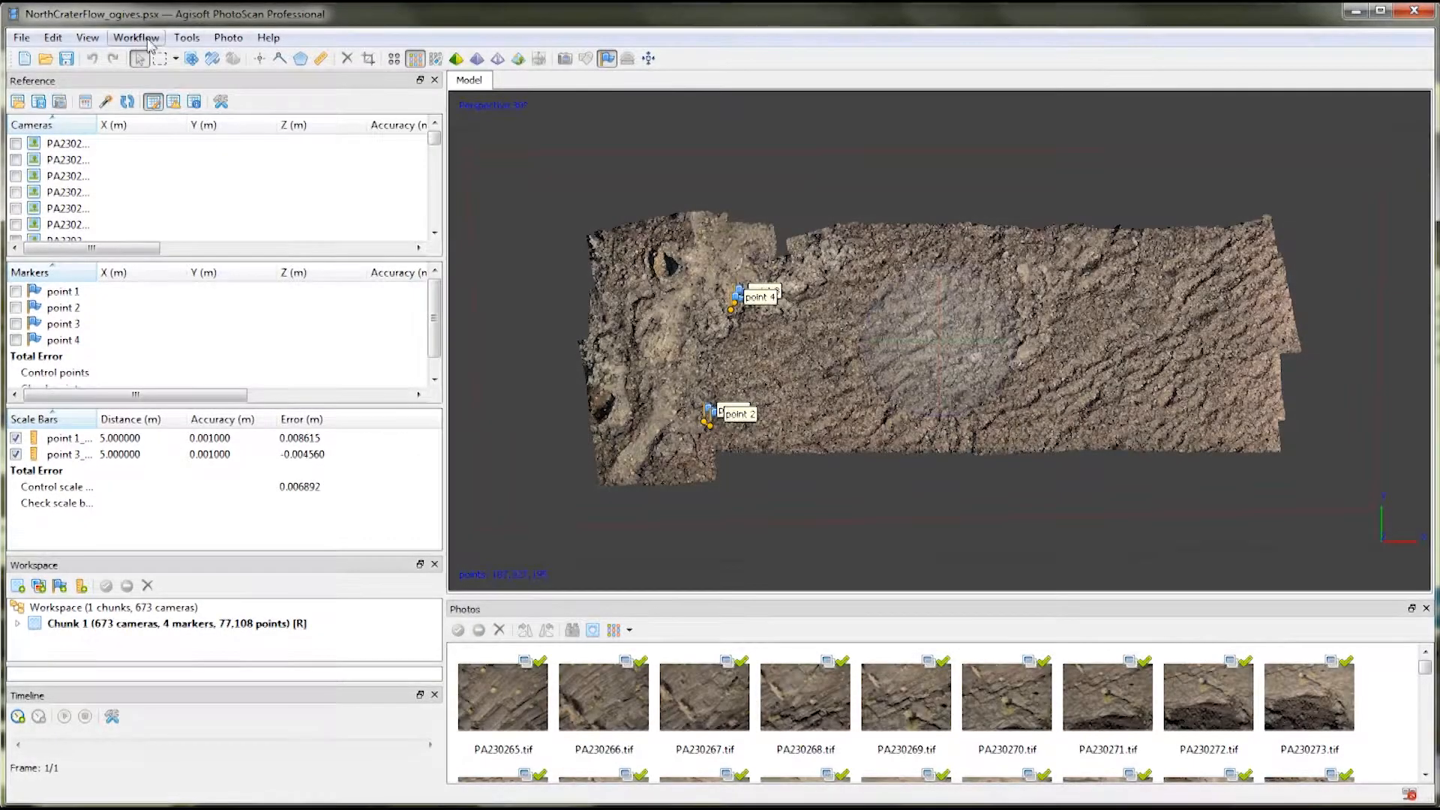
- Build a texture with Orthophoto mapping, Mosaic blending and size 8192, leaving color correction and hole filling off
left_click(148, 43)
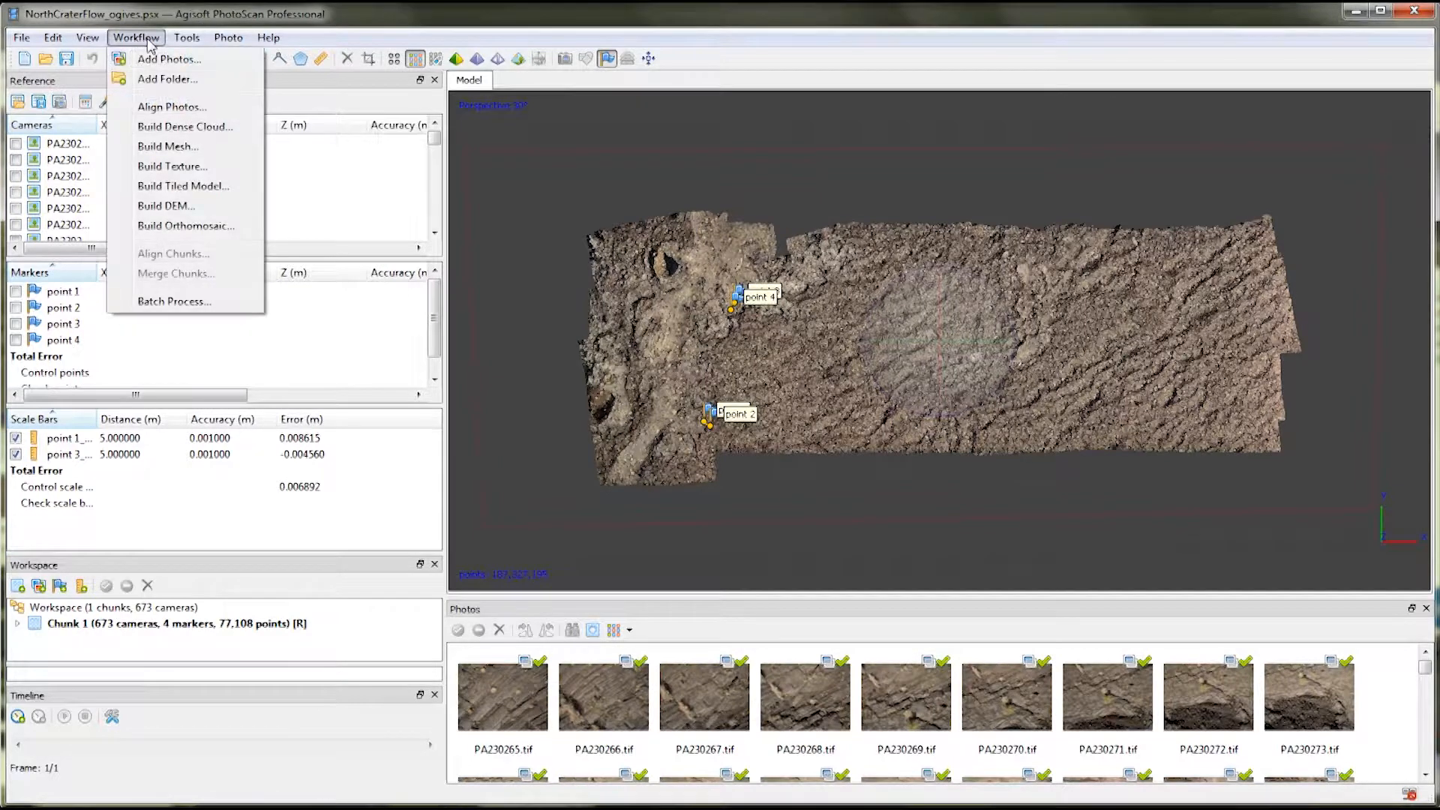
left_click(197, 172)
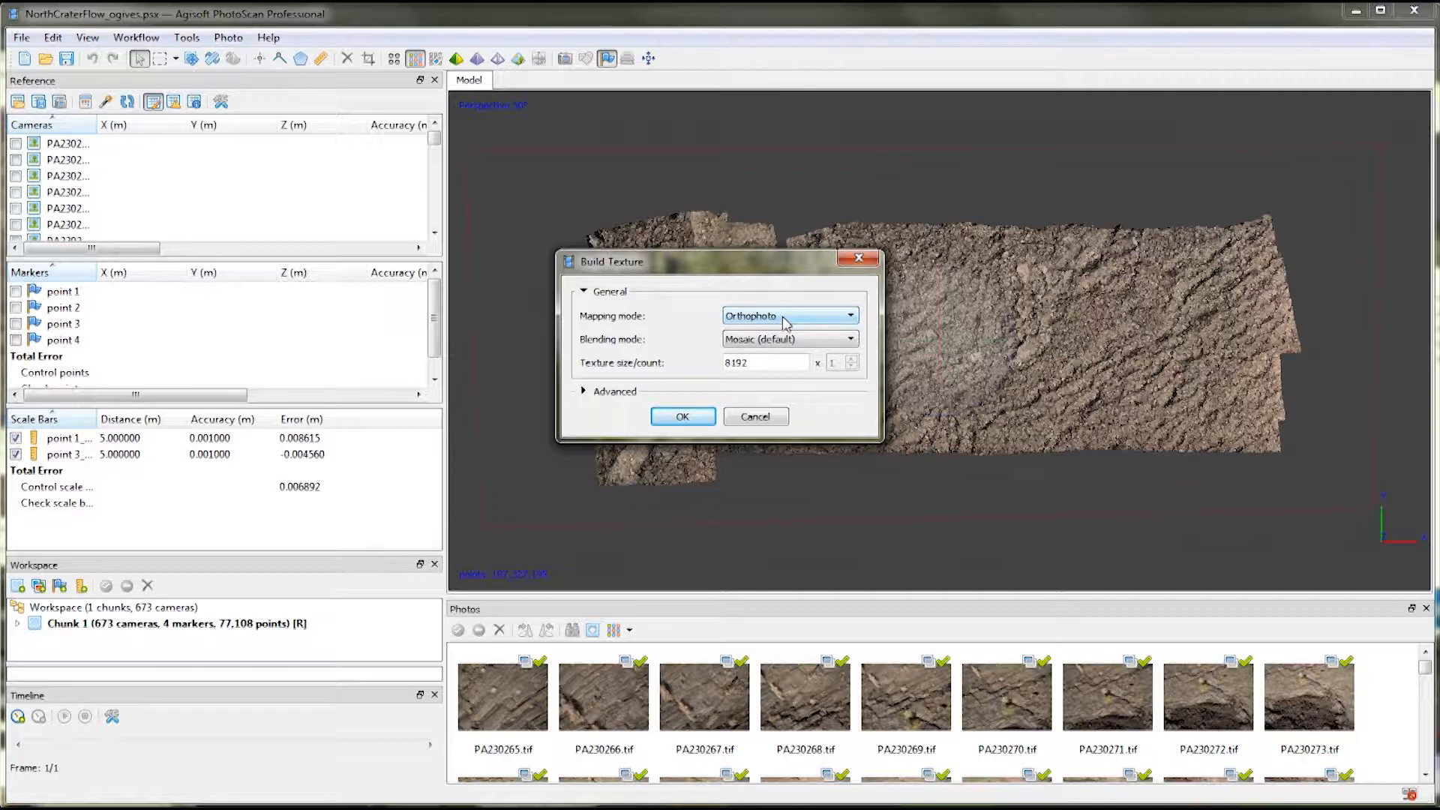
left_click(619, 391)
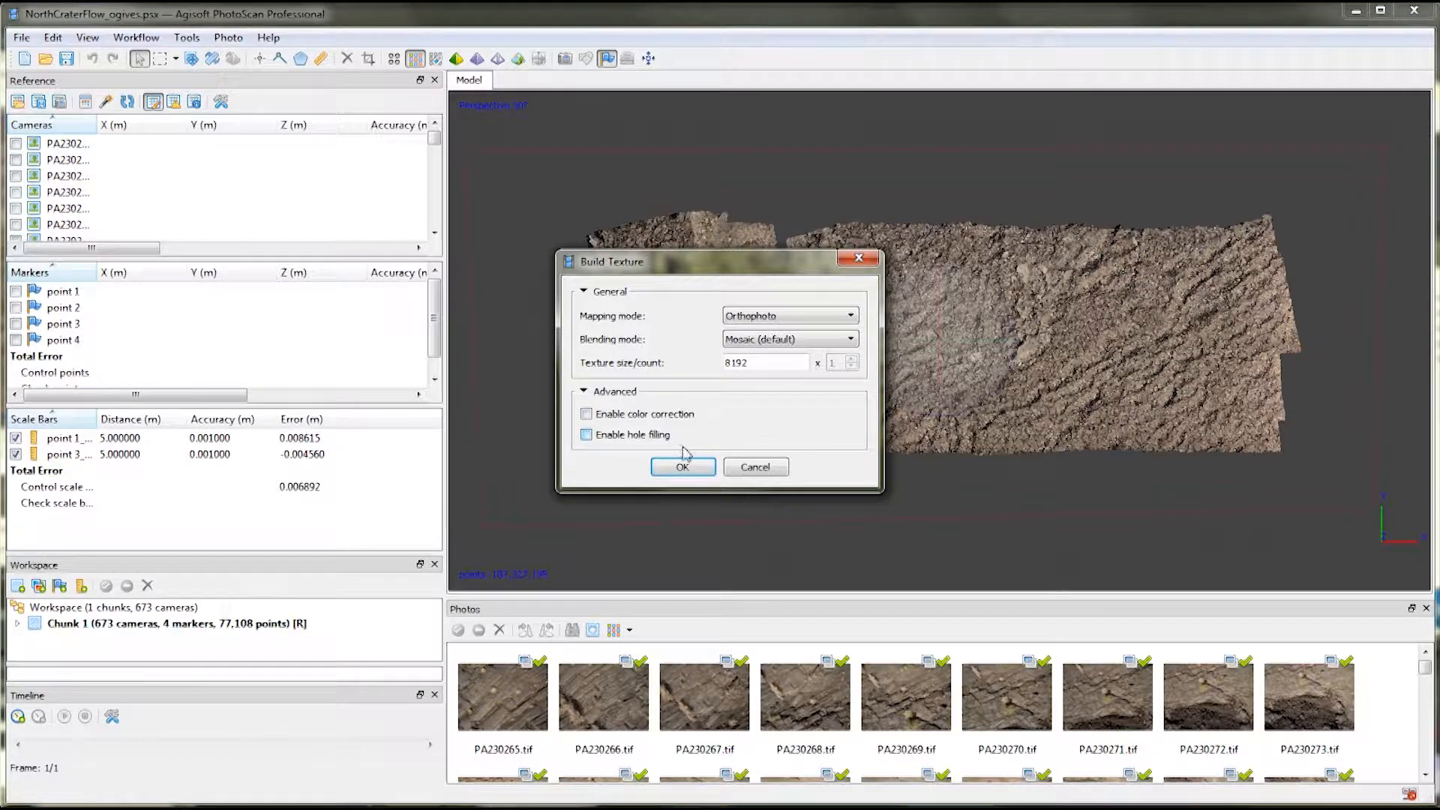
left_click(692, 469)
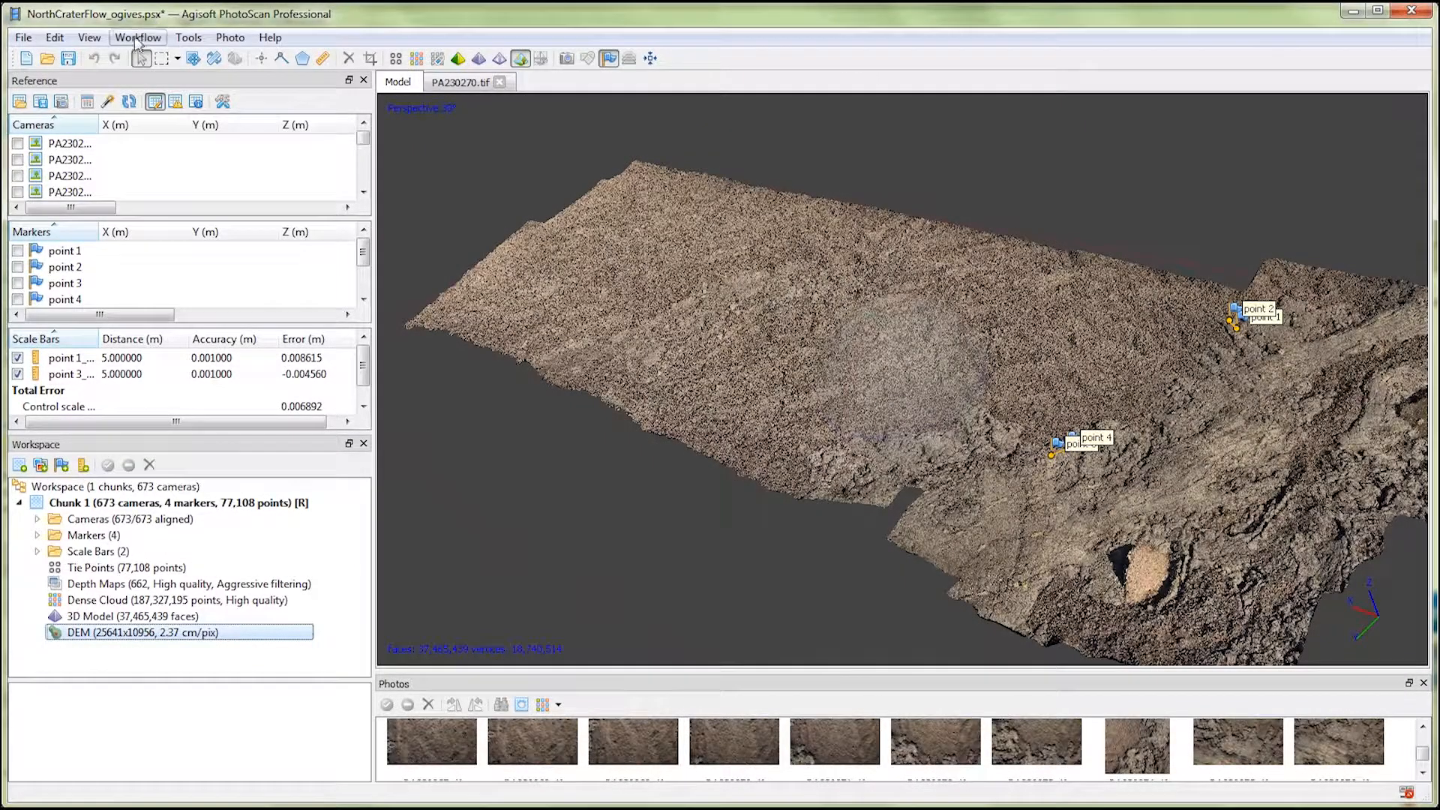
- Build a DEM from the dense cloud in Geographic local coordinates with interpolation enabled
left_click(138, 37)
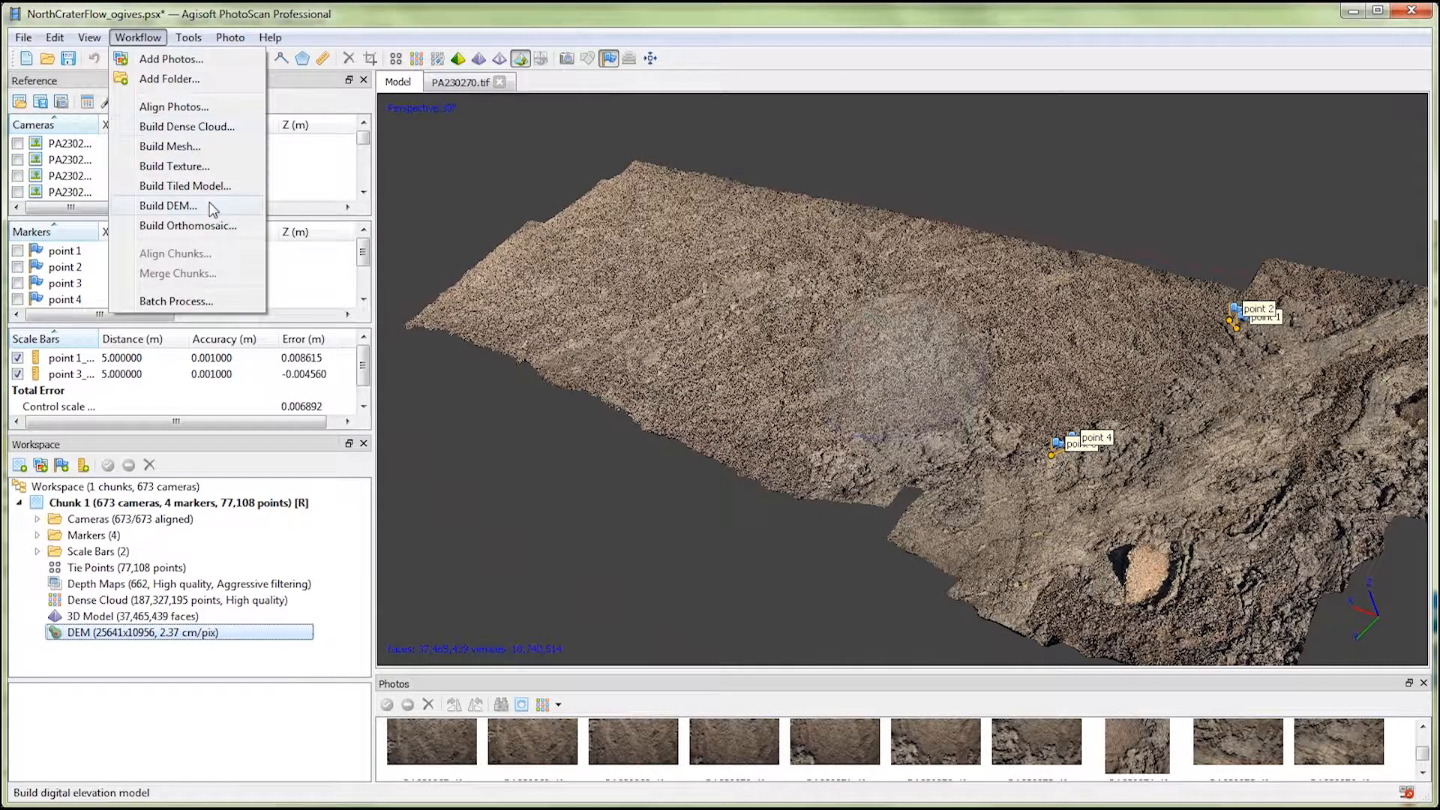
left_click(169, 205)
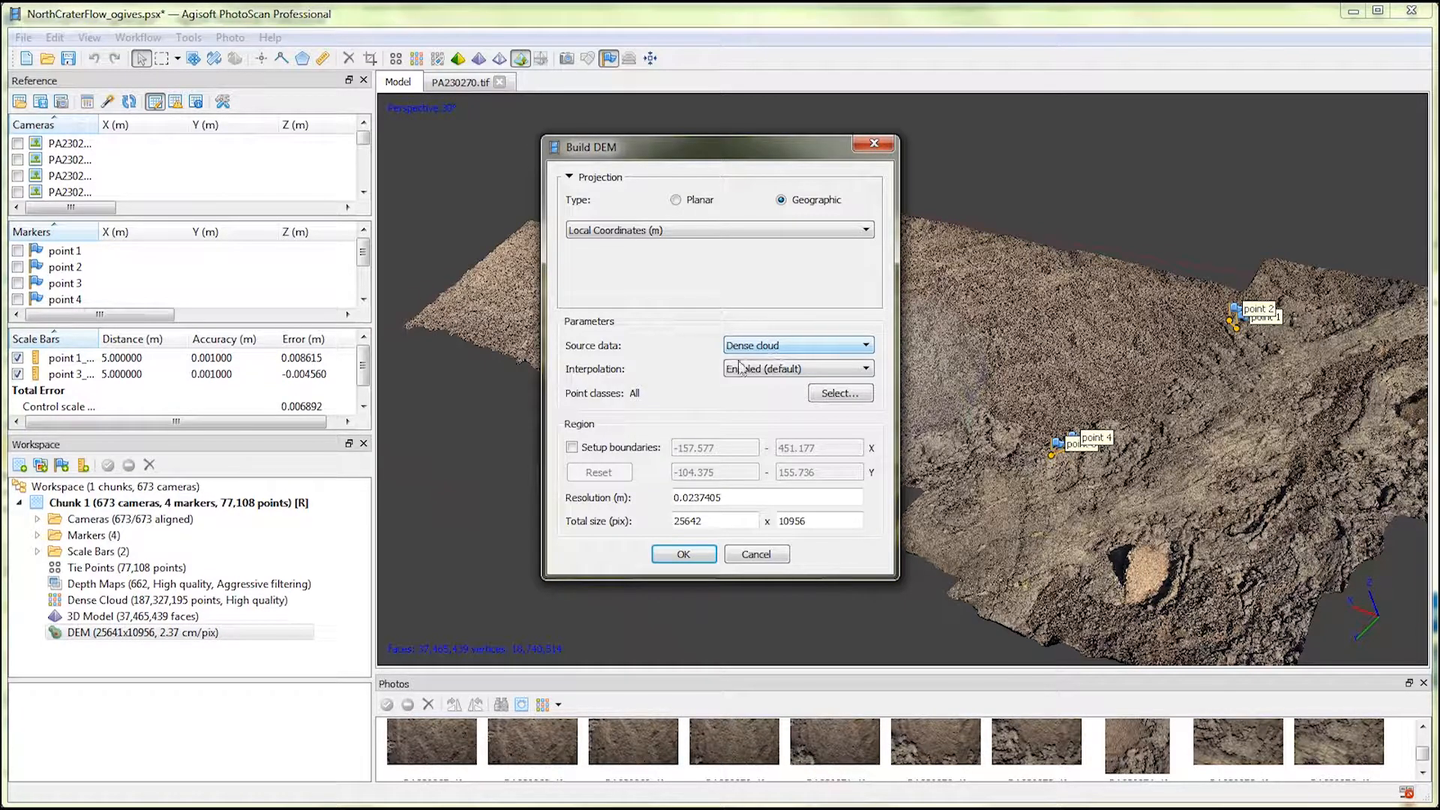
left_click(696, 555)
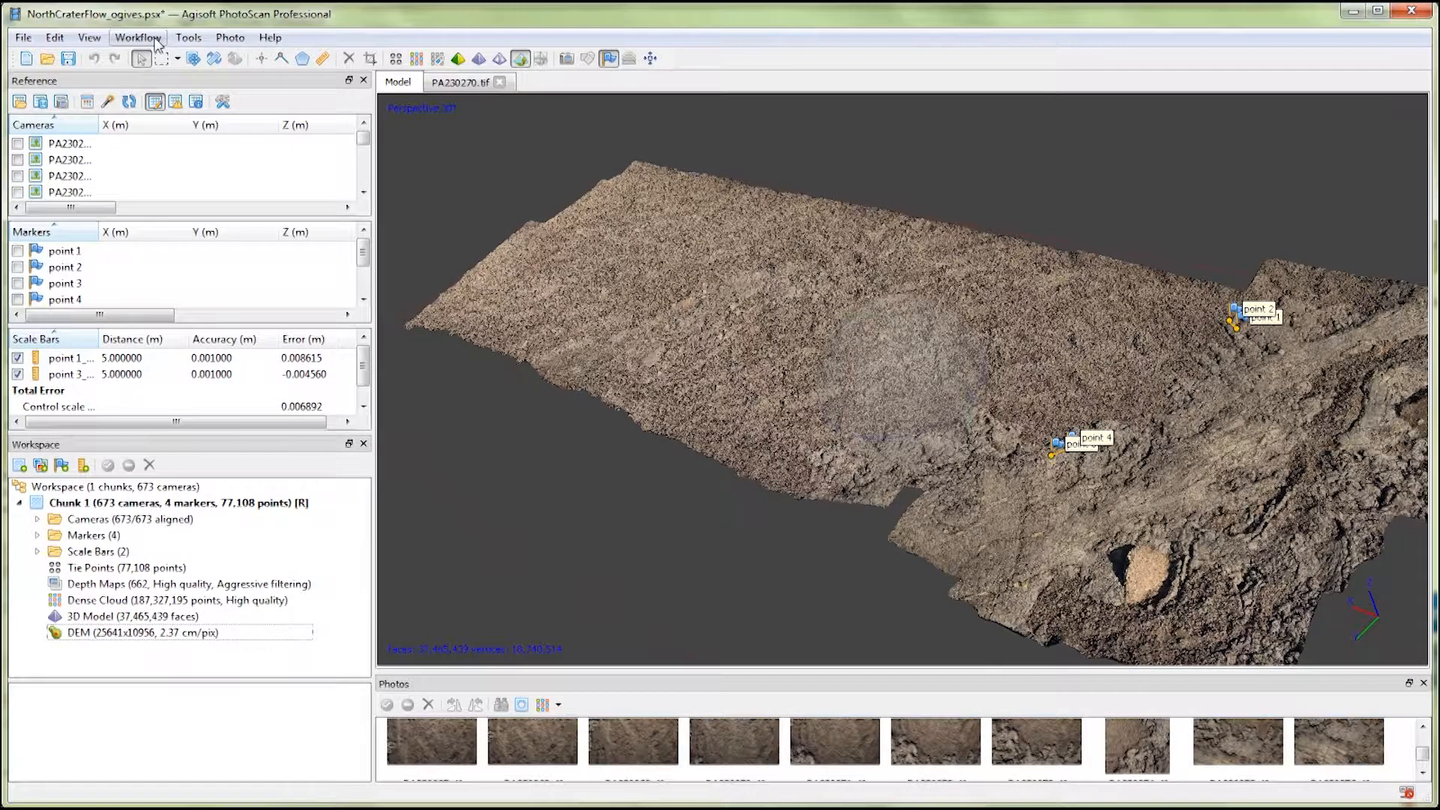
- Build an orthomosaic on the DEM surface with Mosaic blending, hole filling on and a pixel size of 0.0118703 m
left_click(150, 39)
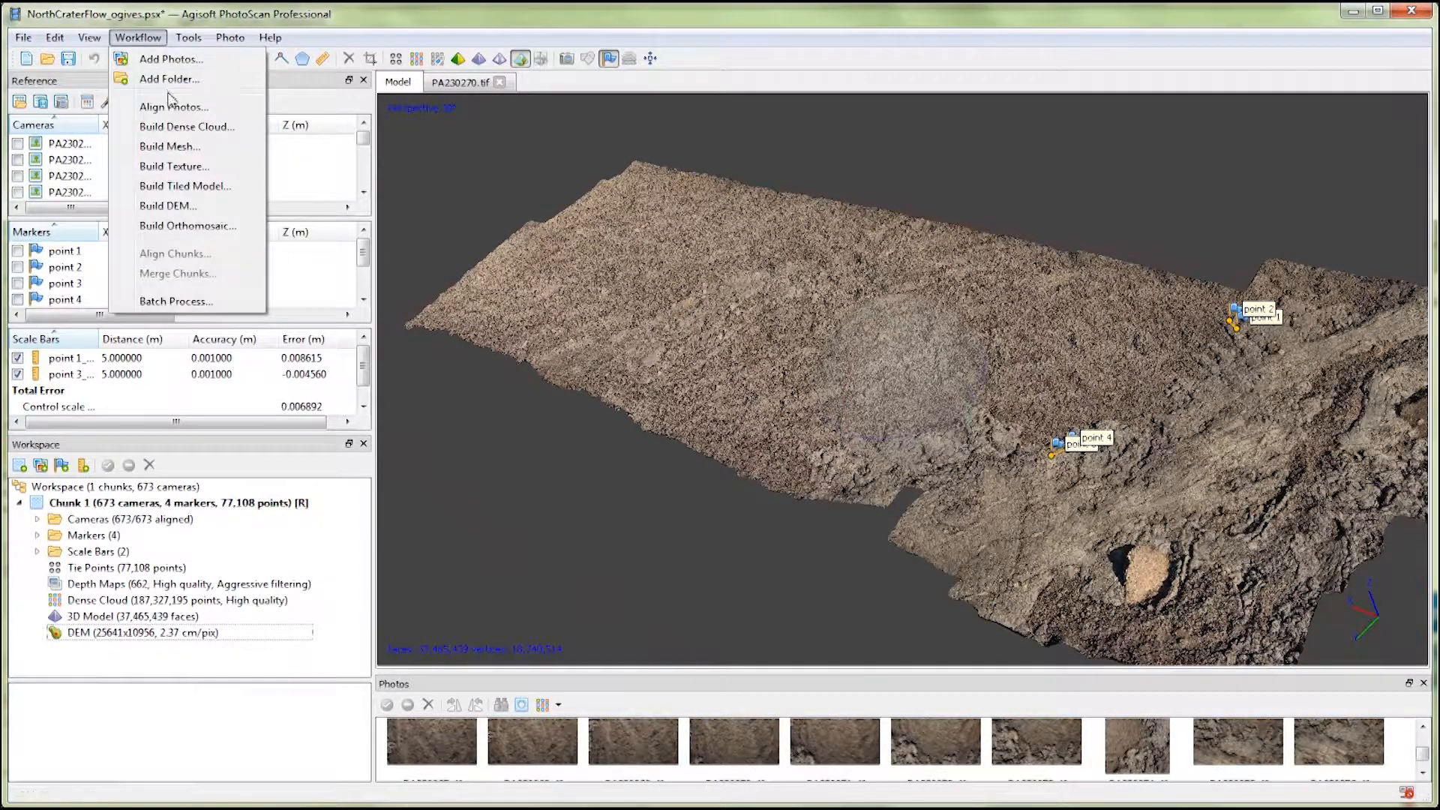
left_click(188, 226)
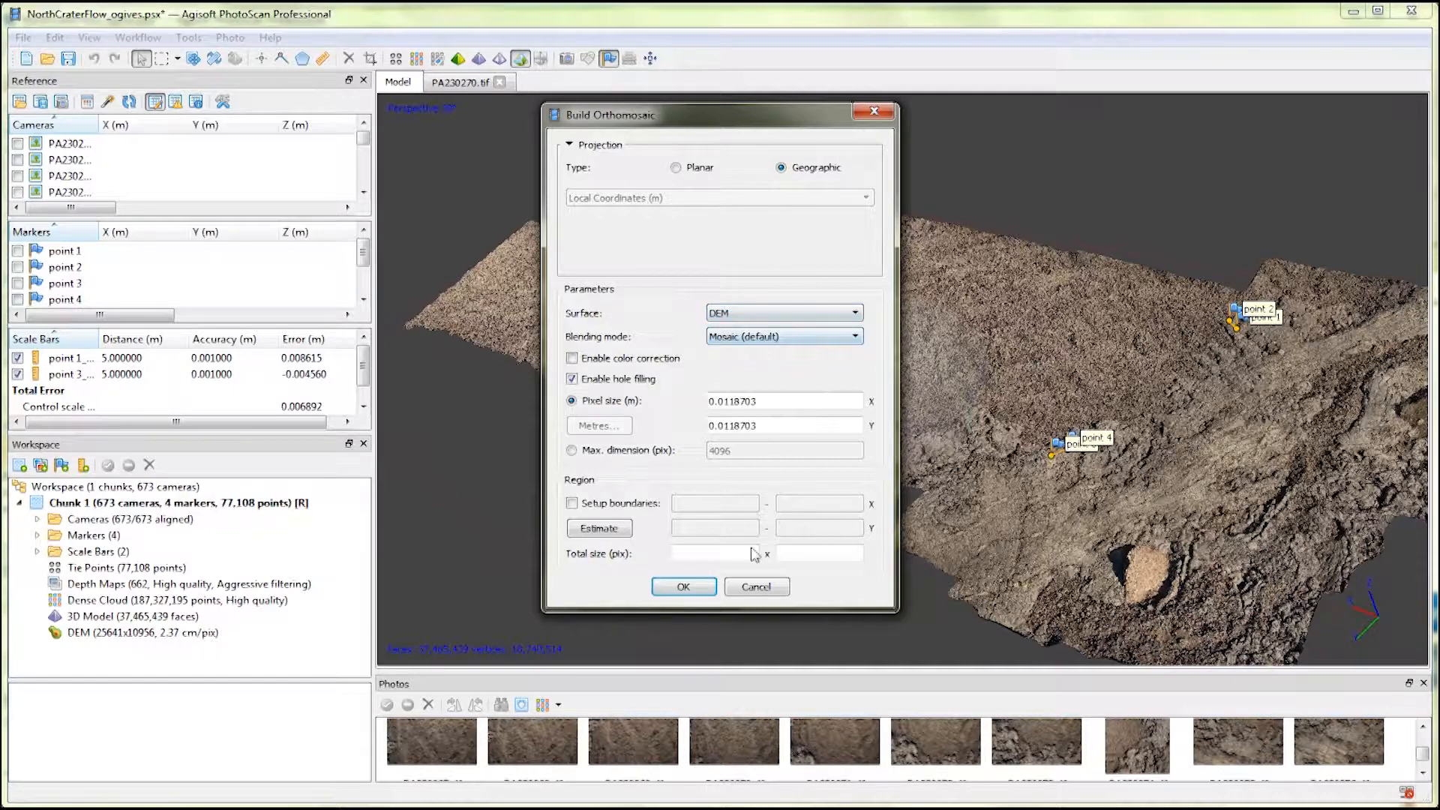
left_click(702, 592)
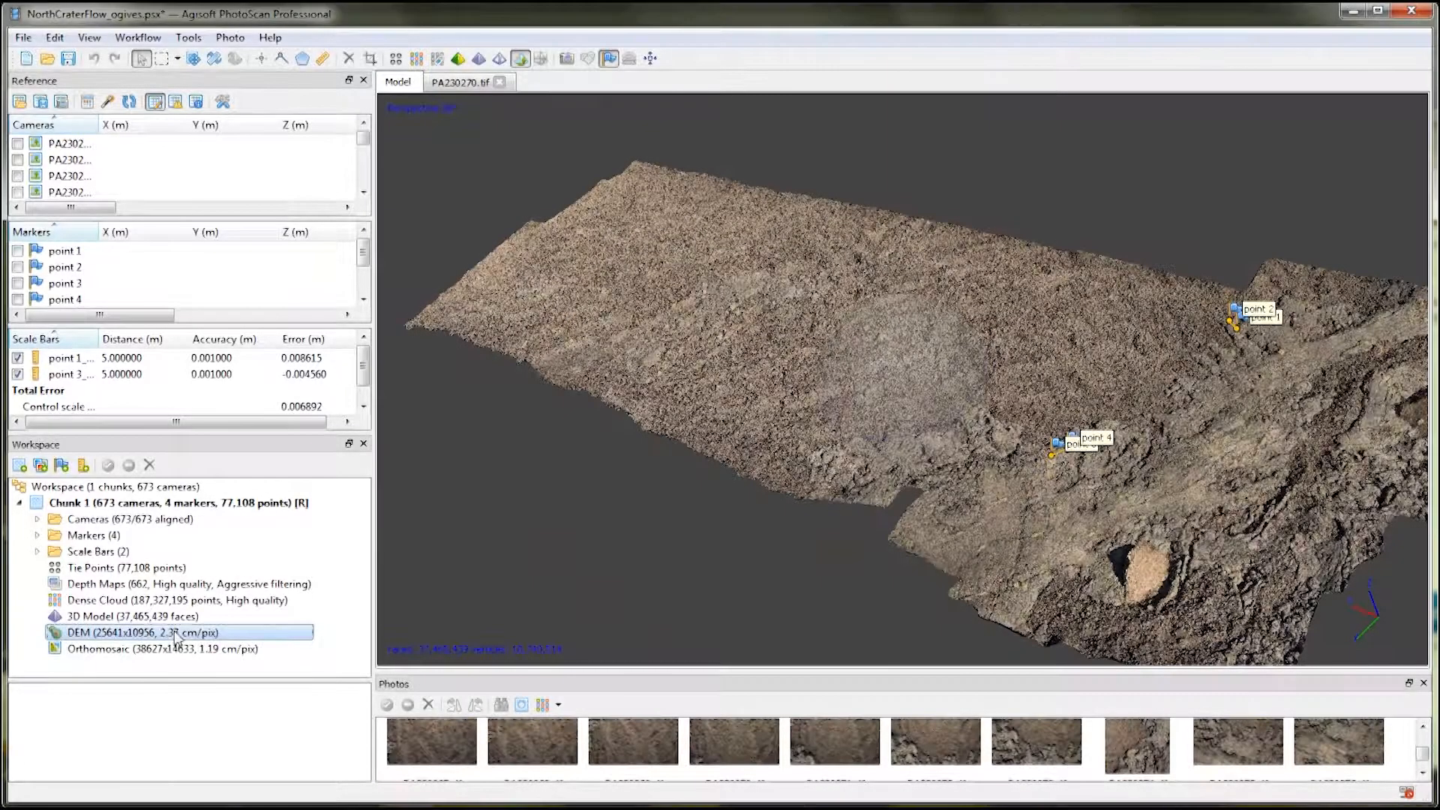
- Export the DEM in local coordinates as a GeoTIFF named DSM in the Terrain_Analysis folder
right_click(175, 636)
mouse_move(240, 663)
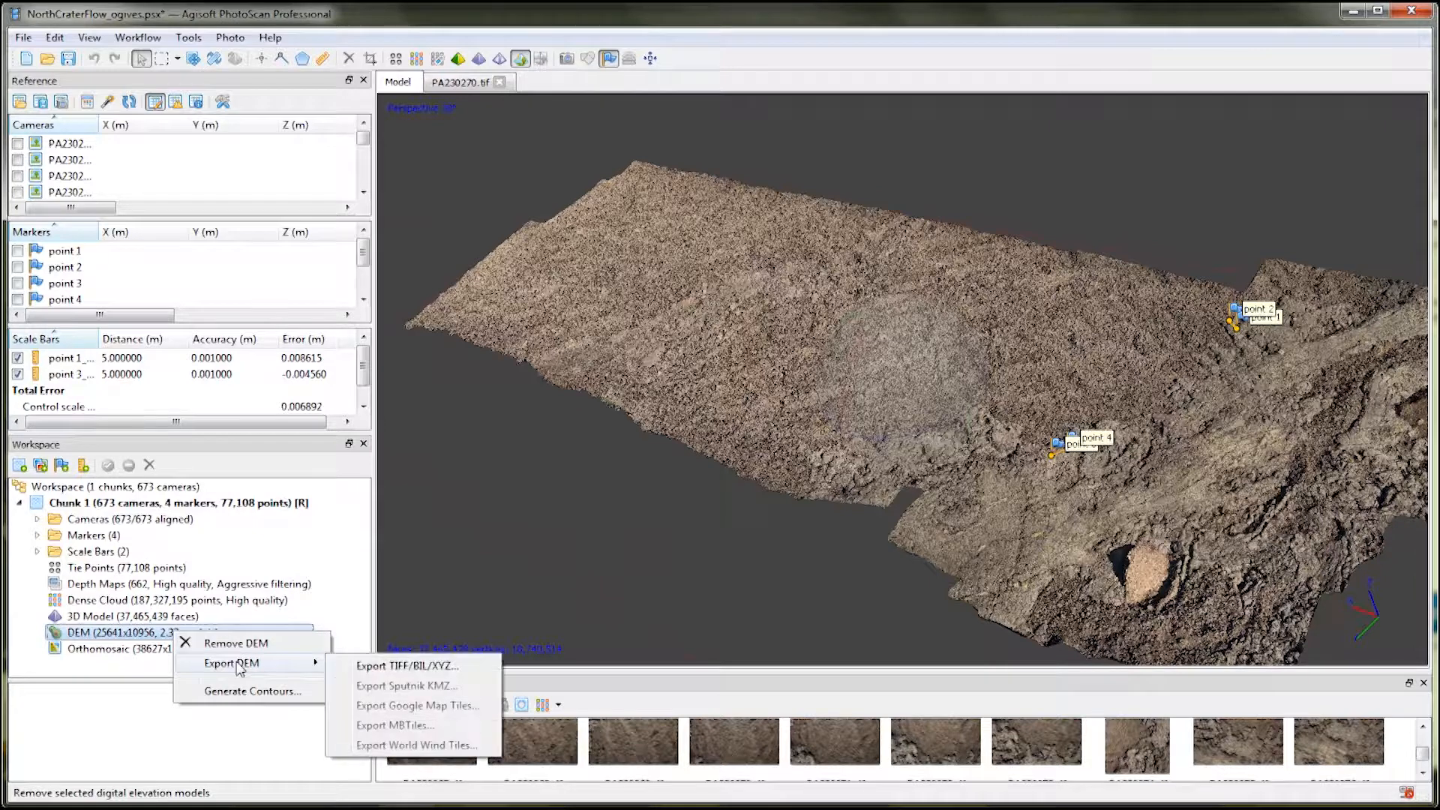
left_click(437, 668)
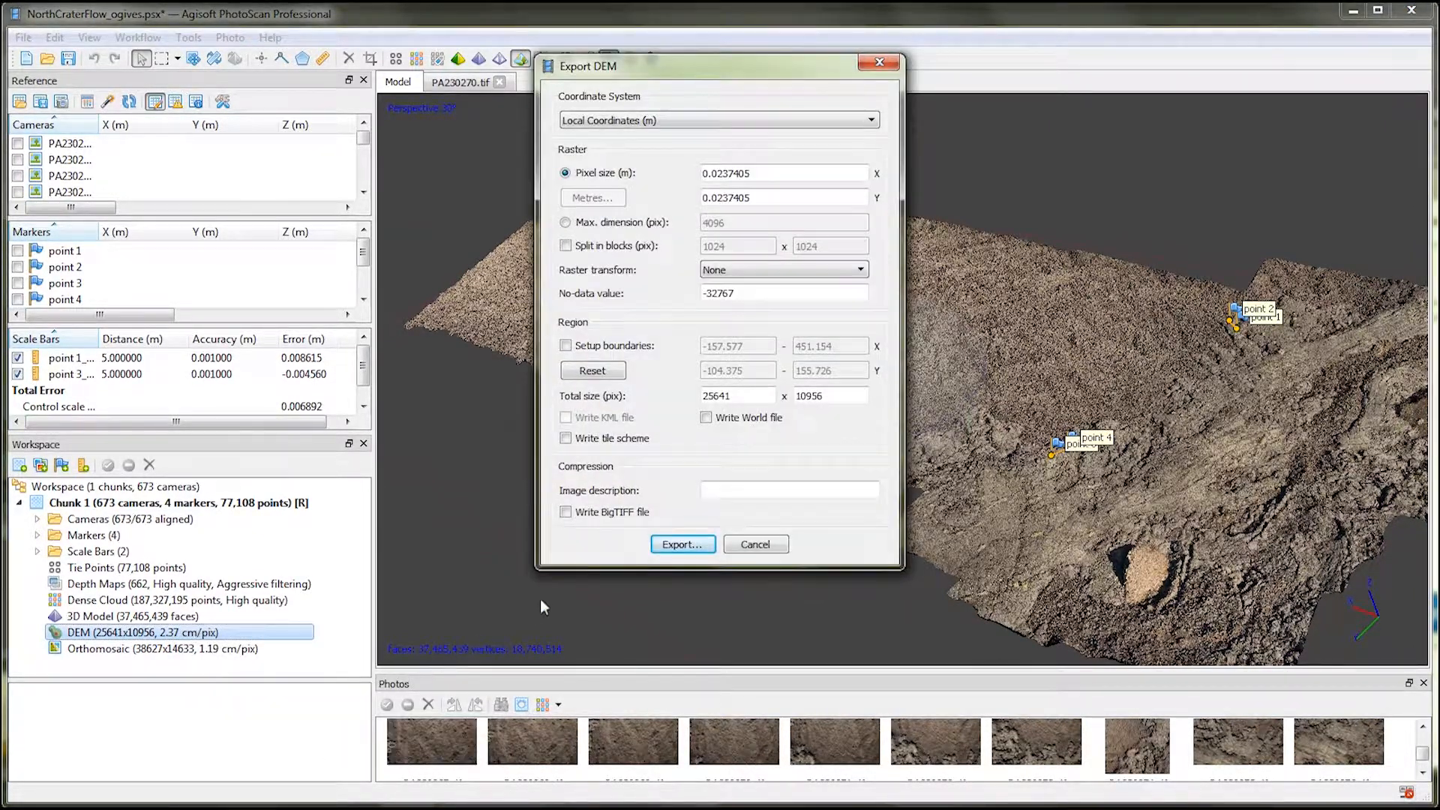
left_click(670, 546)
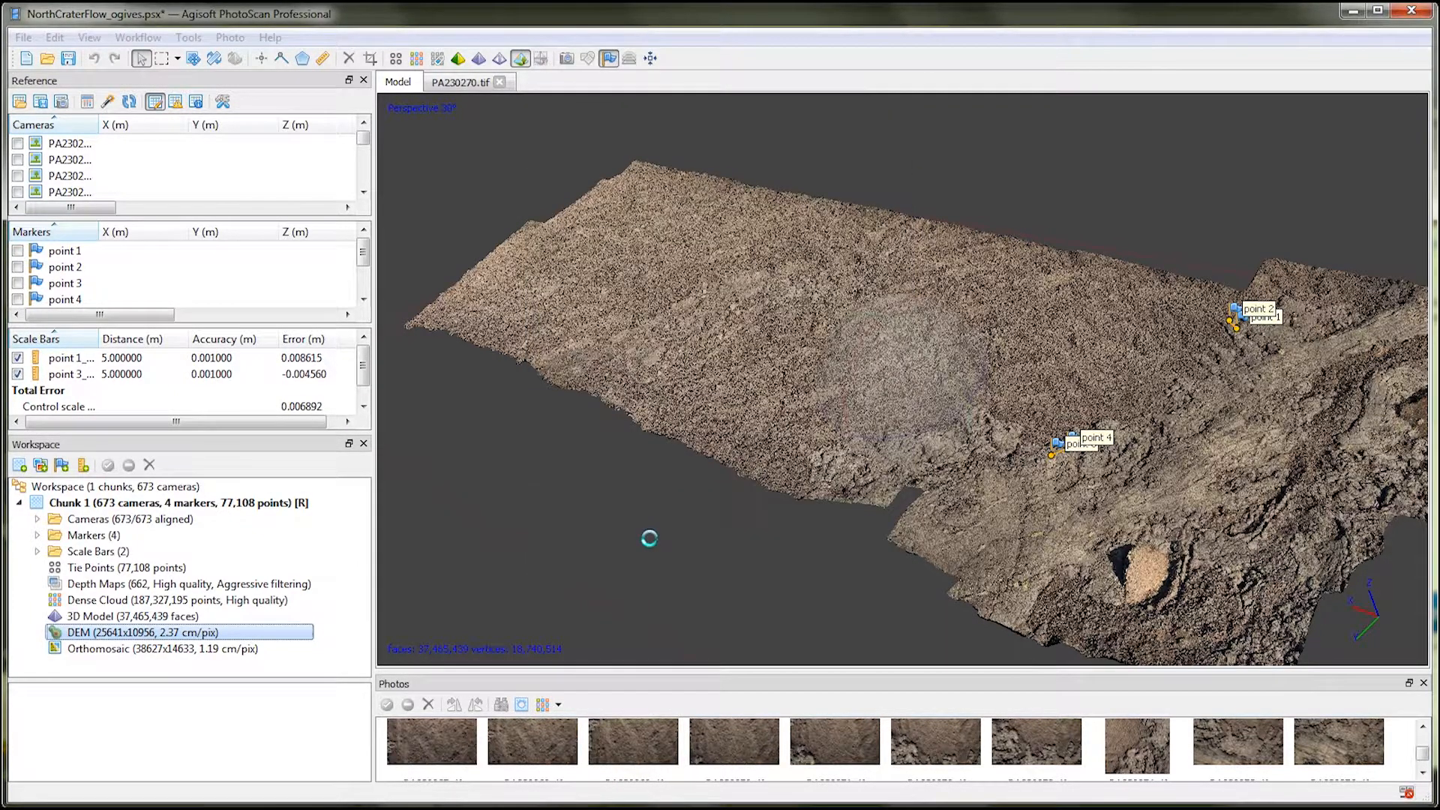
type("DS")
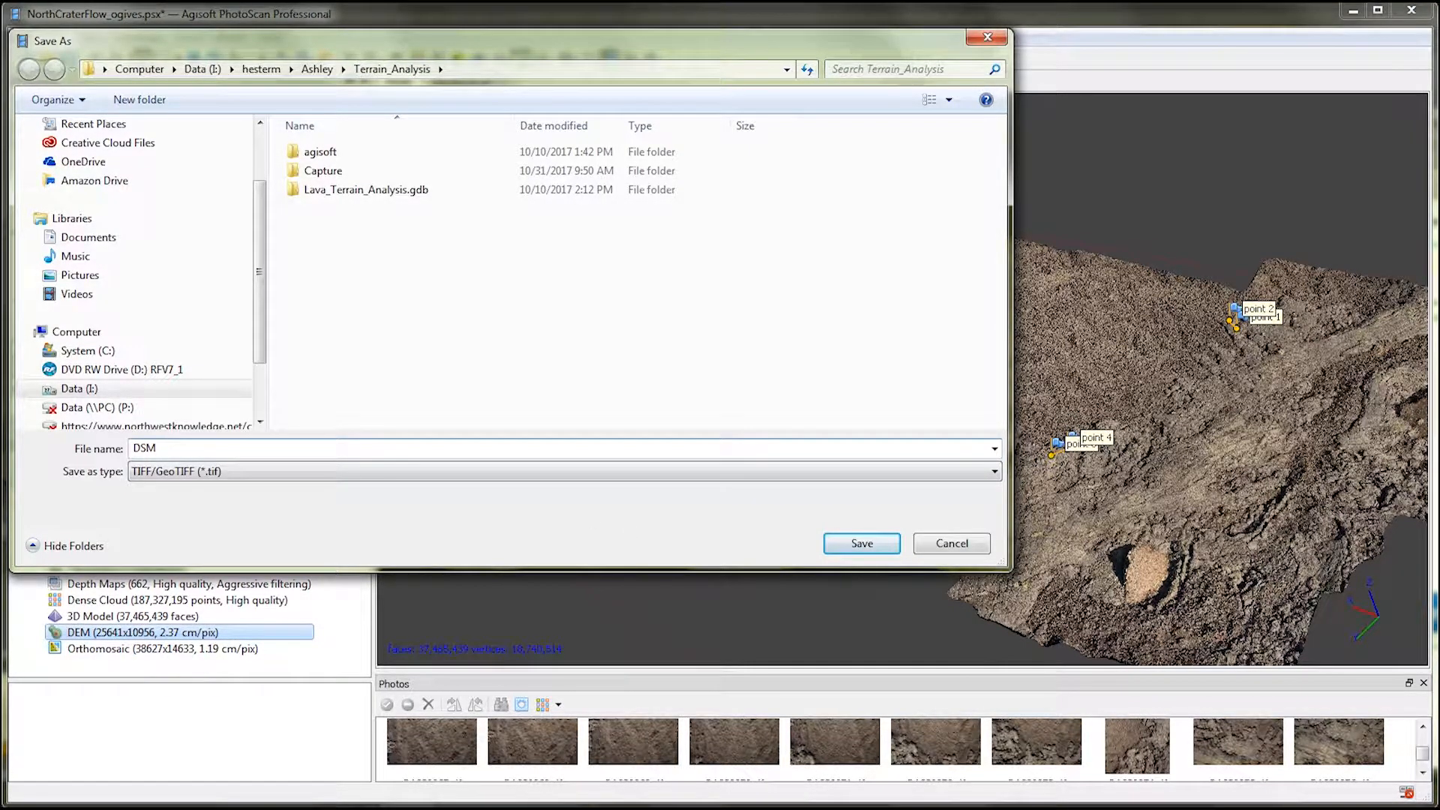
type("M")
left_click(847, 543)
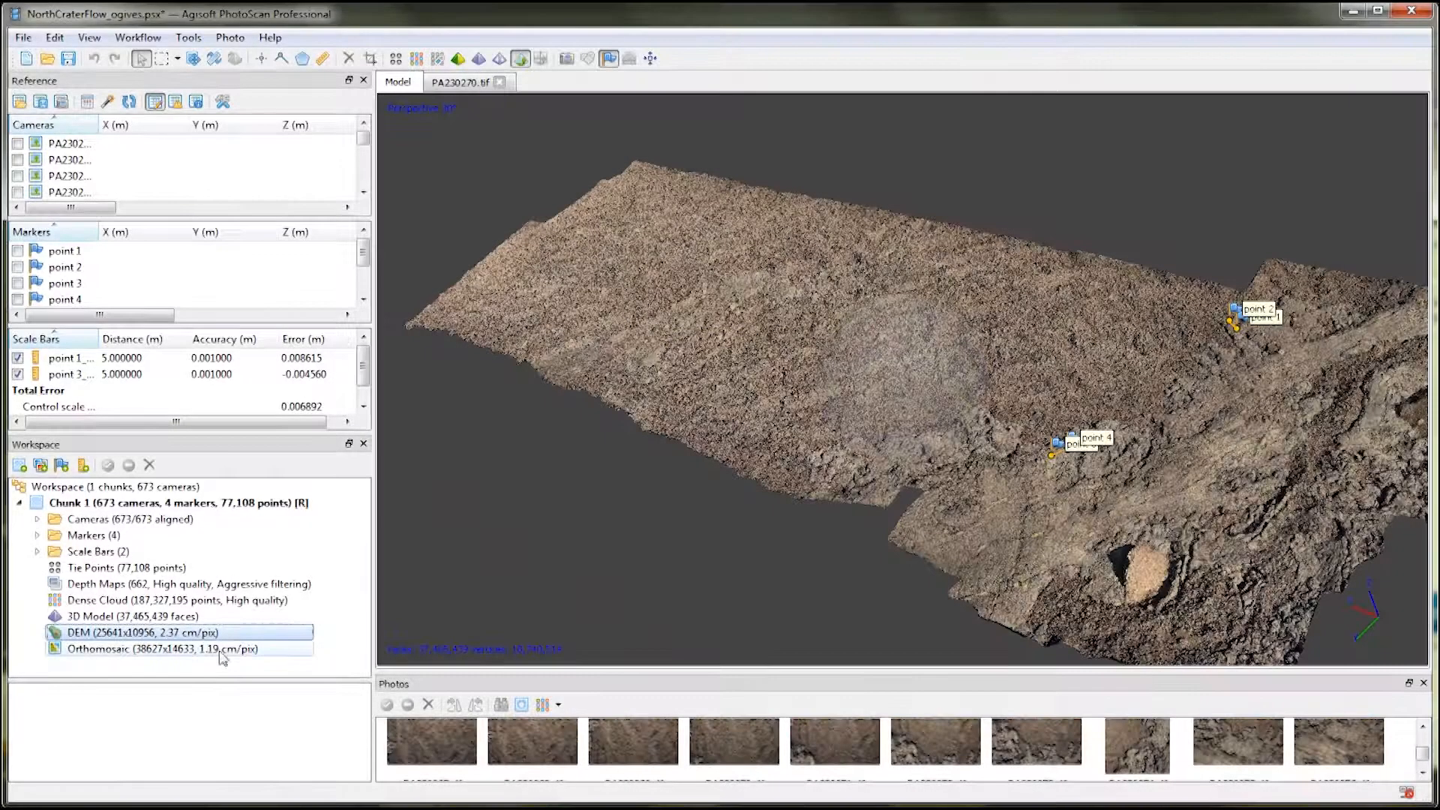
- Export the orthomosaic in local coordinates with a white background, LZW TIFF compression and an alpha channel
right_click(222, 649)
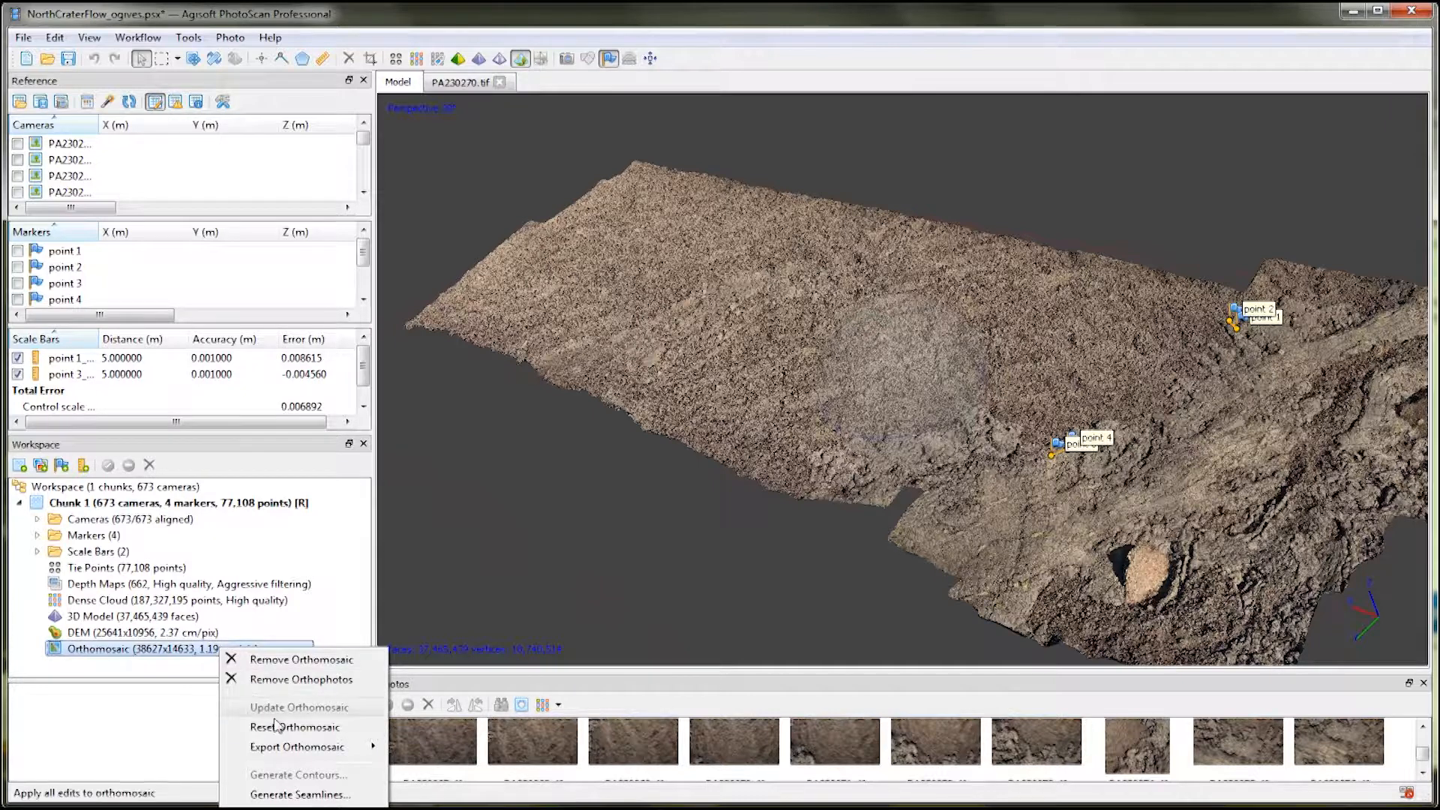
mouse_move(289, 749)
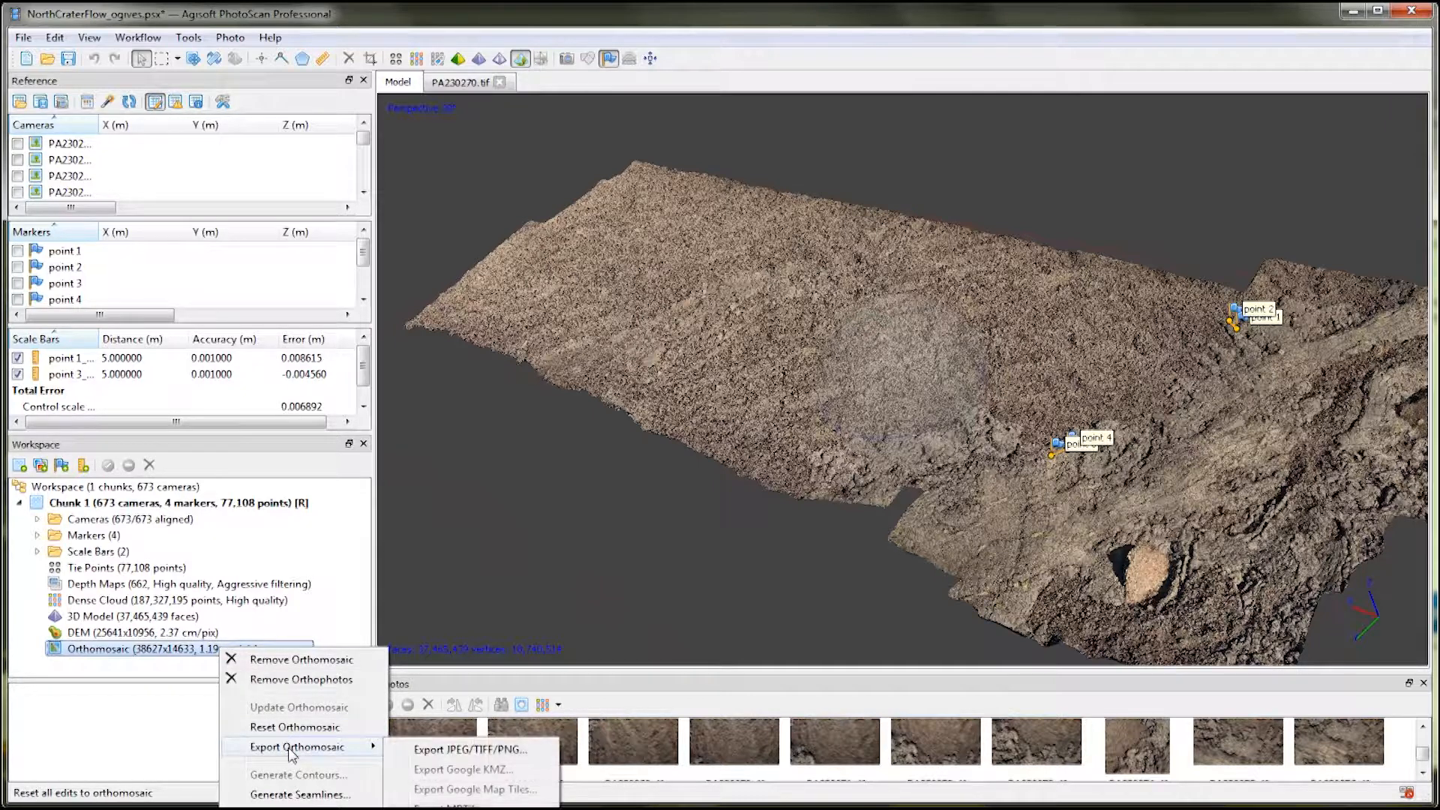
left_click(430, 749)
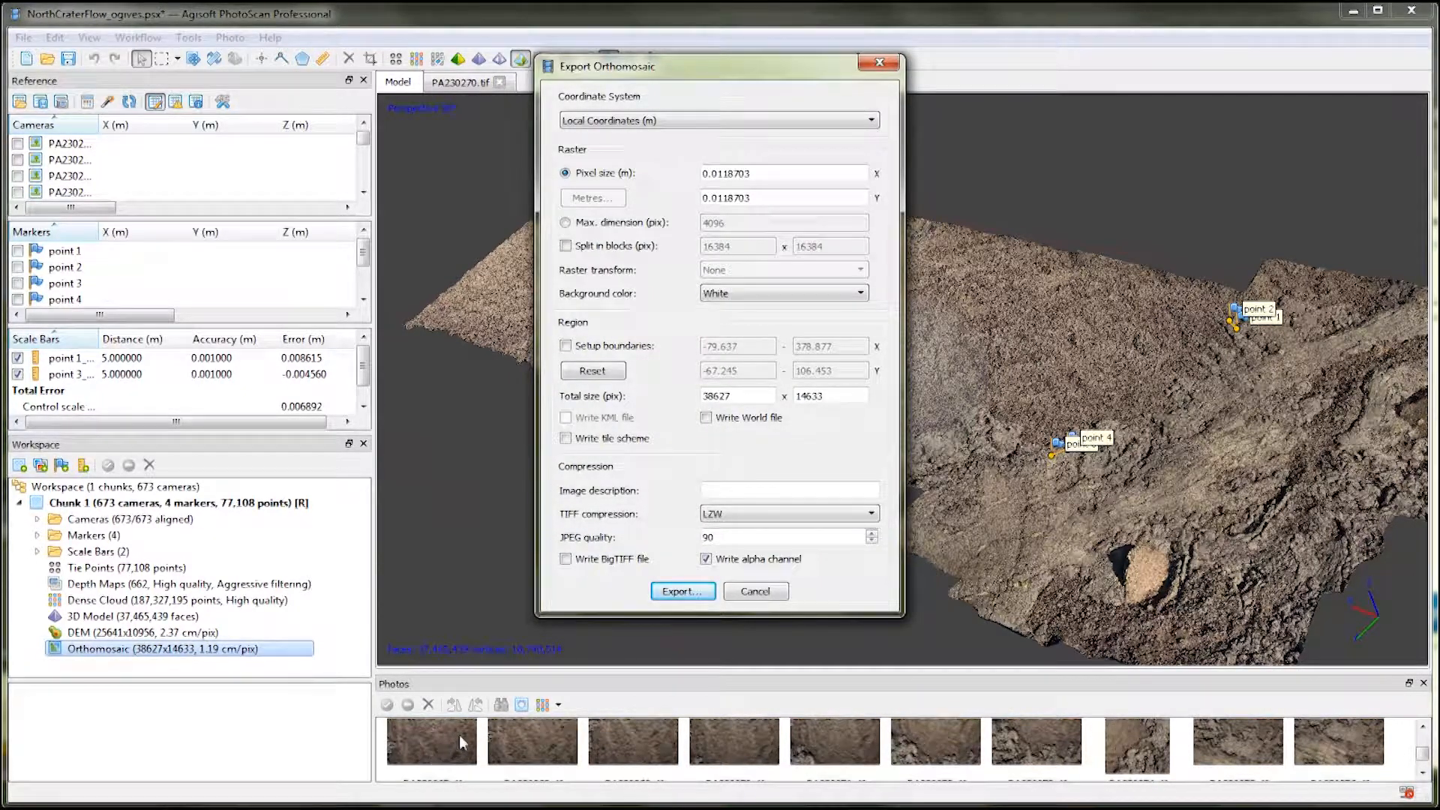
left_click(696, 597)
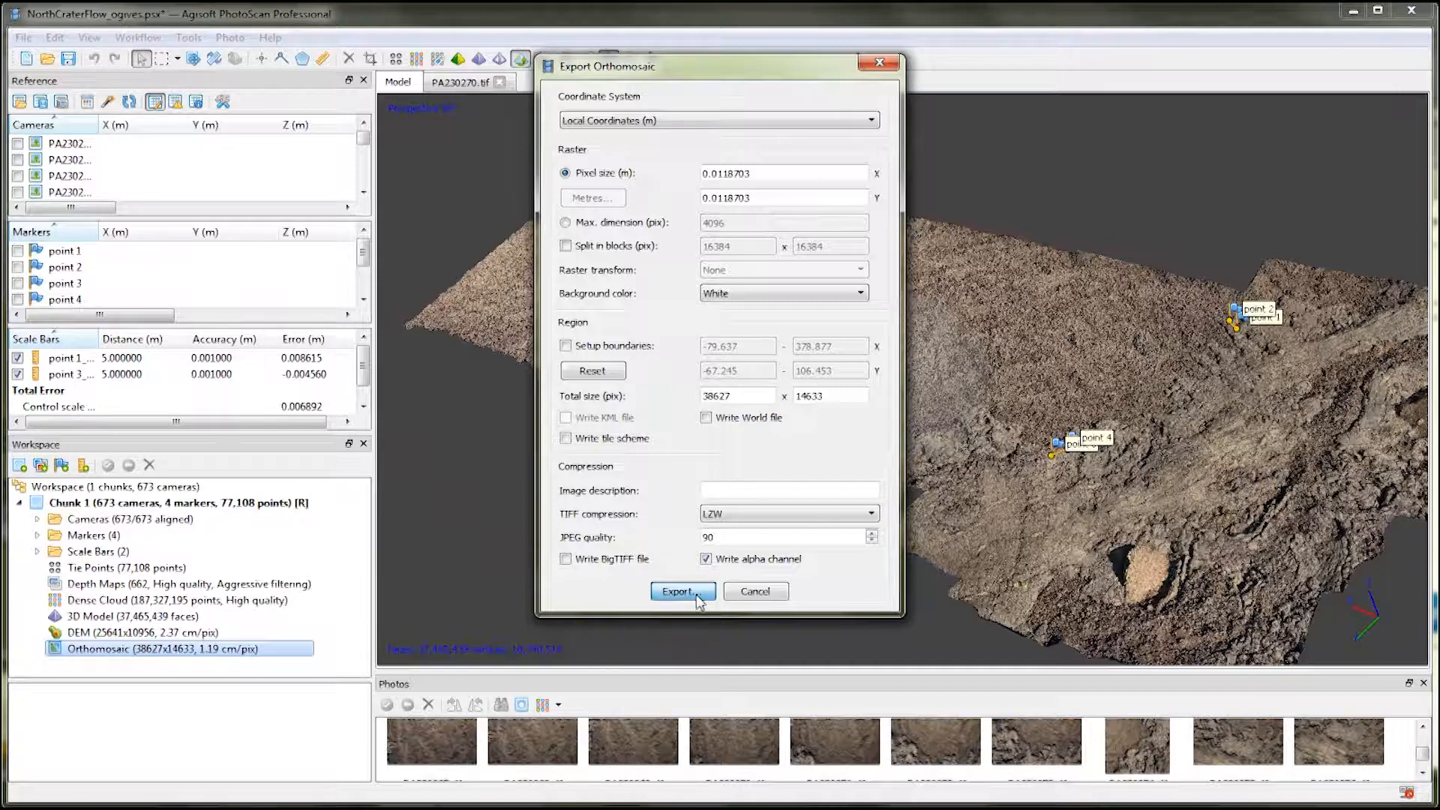